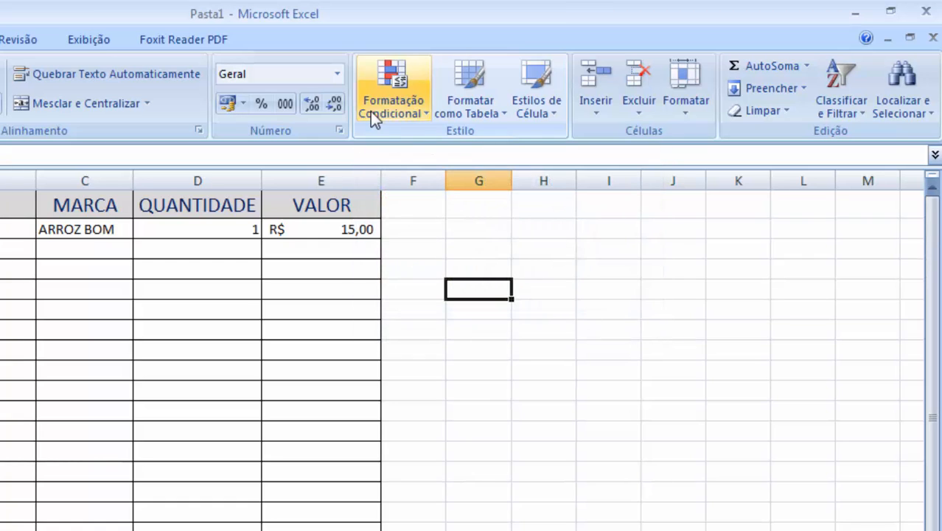
- Try filling the Nº column from A2 down to row 23 with a consecutive series starting at 1
left_click(258, 347)
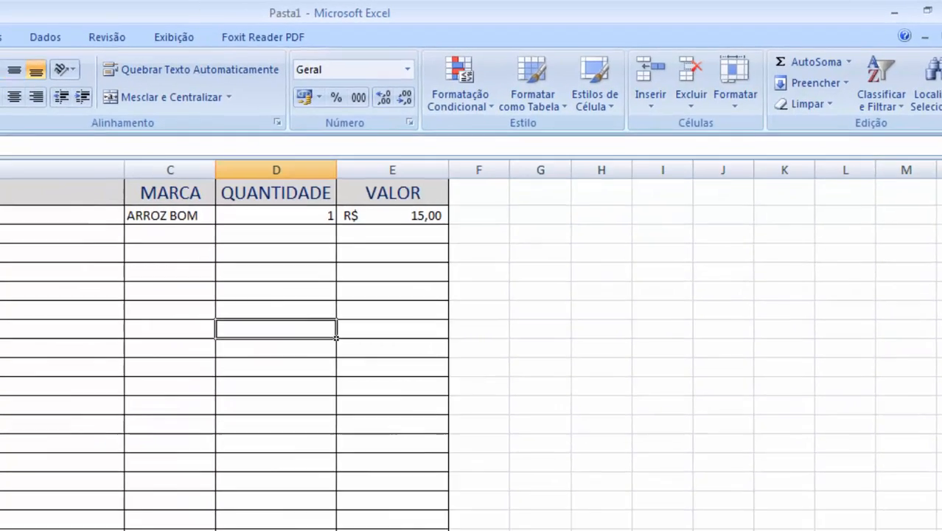
left_click(31, 178)
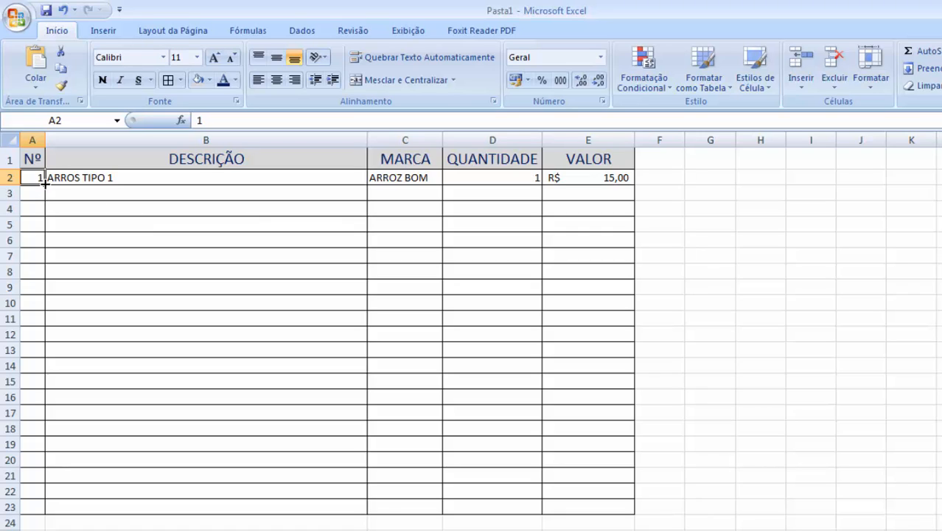
left_click_drag(44, 184, 52, 467)
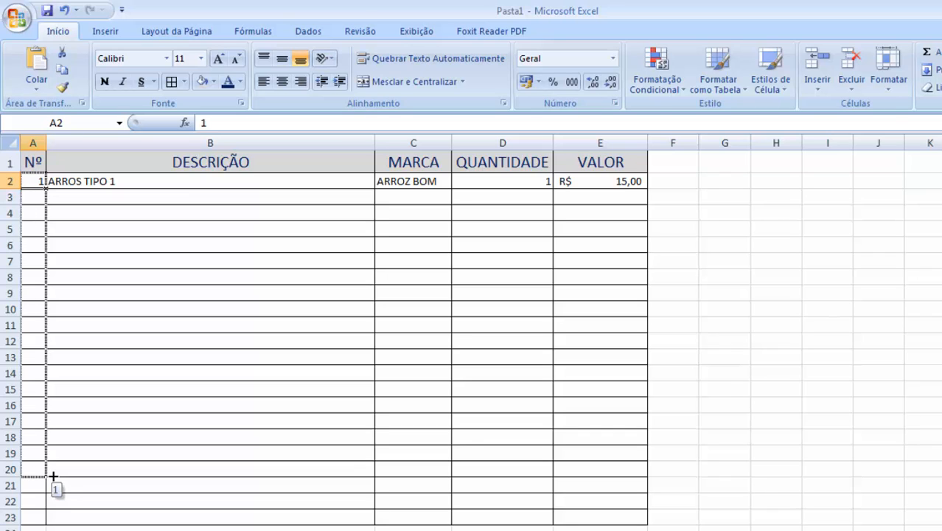
left_click_drag(54, 476, 47, 190)
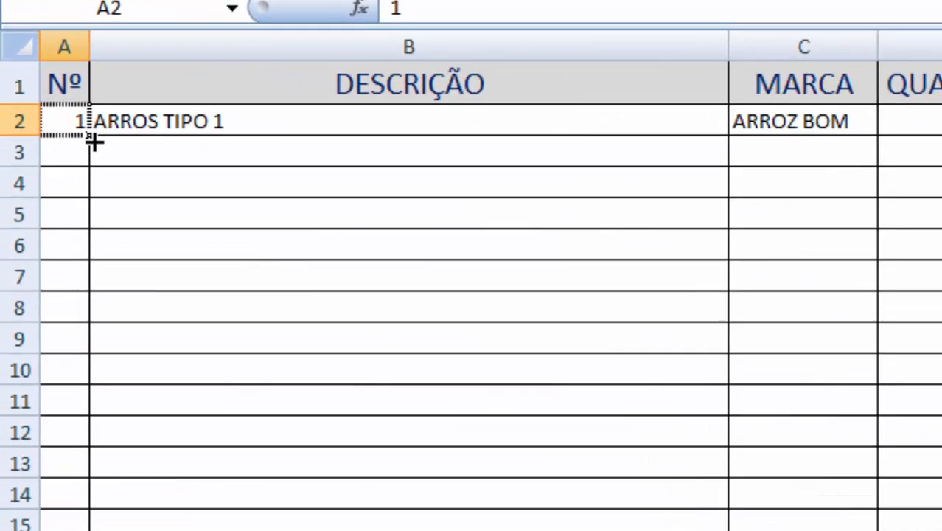
left_click_drag(94, 142, 62, 514)
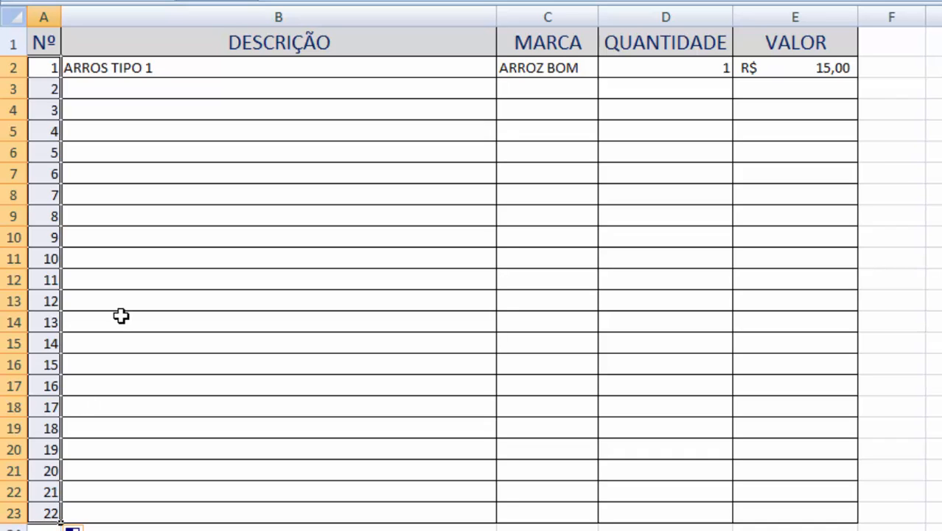
key("ctrl+z")
- Enter 2 and 3 individually in A3 and A4 of the Nº column, and clear both cells
left_click(39, 88)
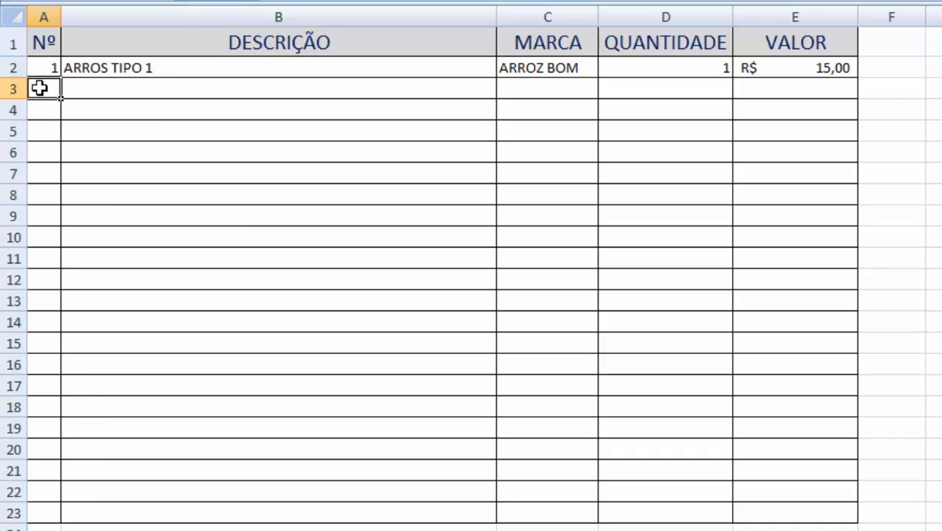
type("2")
key("Return")
type("3")
key("Return")
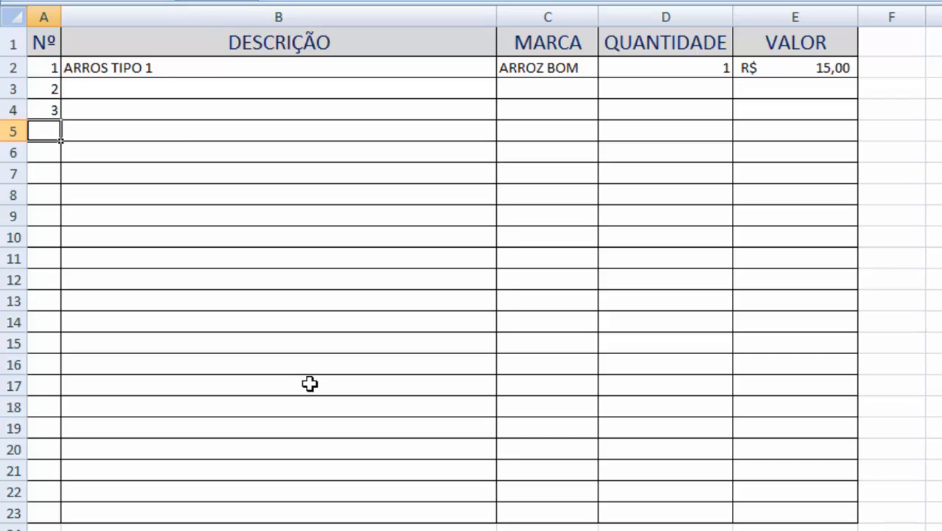
left_click(32, 90)
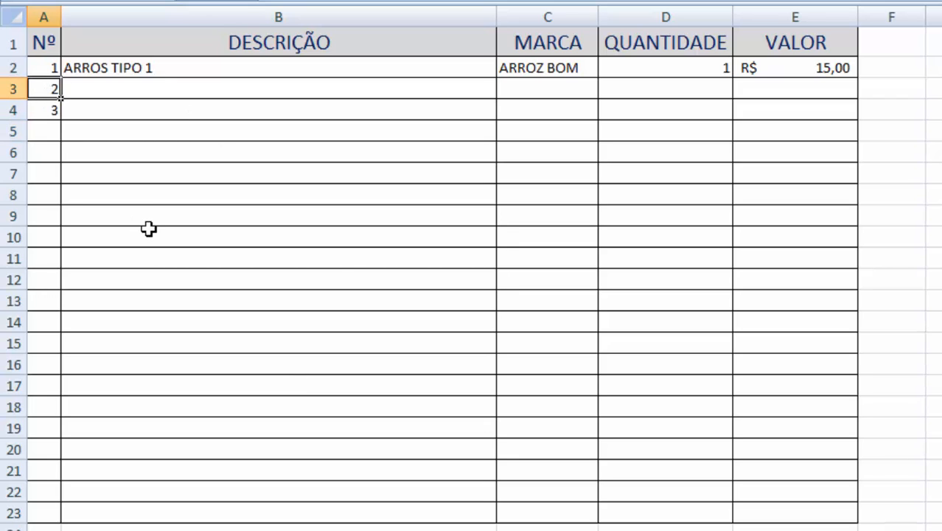
key("Delete")
key("Down")
key("Delete")
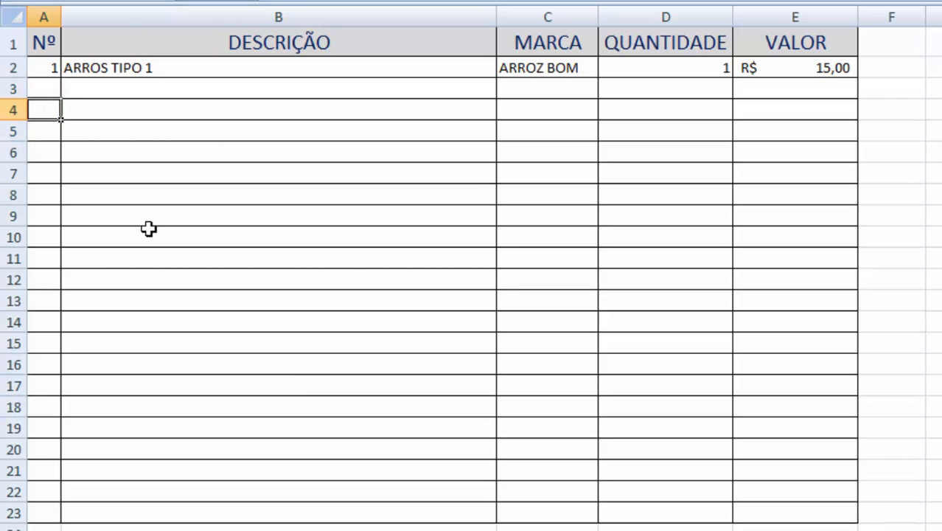
- Fill the Nº column from A2 down to A23 with the consecutive numbers 1 to 22
left_click(44, 84)
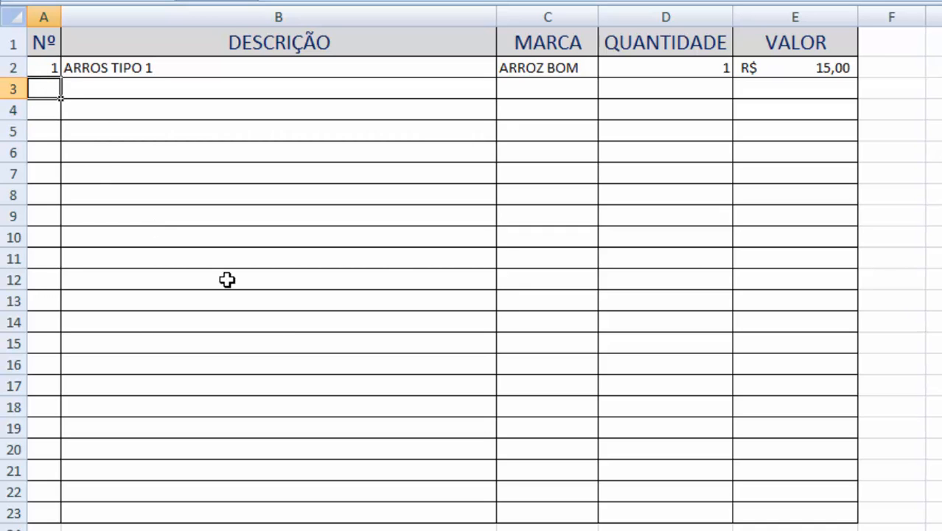
left_click(49, 66)
left_click_drag(62, 77, 46, 521)
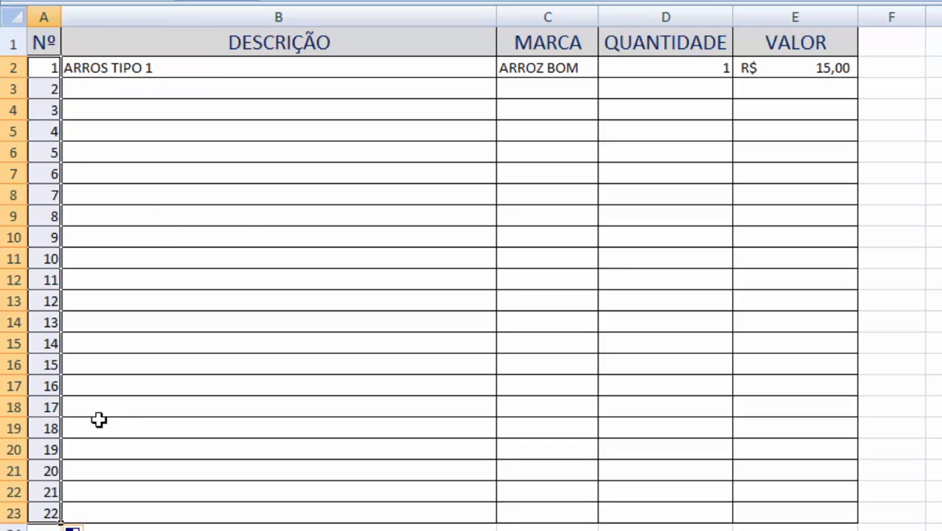
- Fill the DESCRIÇÃO column from B2 down to B23 as a series from ARROS TIPO 1 to ARROS TIPO 22
left_click(249, 93)
left_click(244, 74)
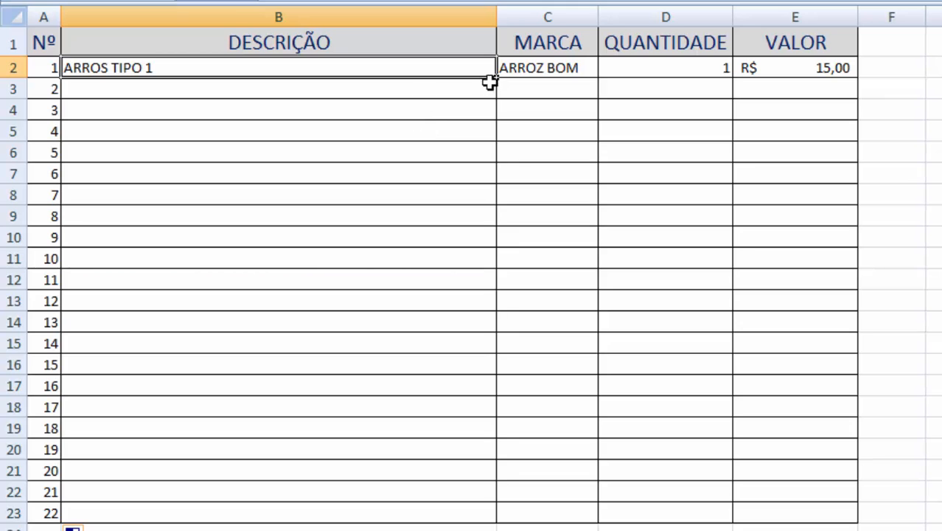
left_click_drag(495, 77, 509, 520)
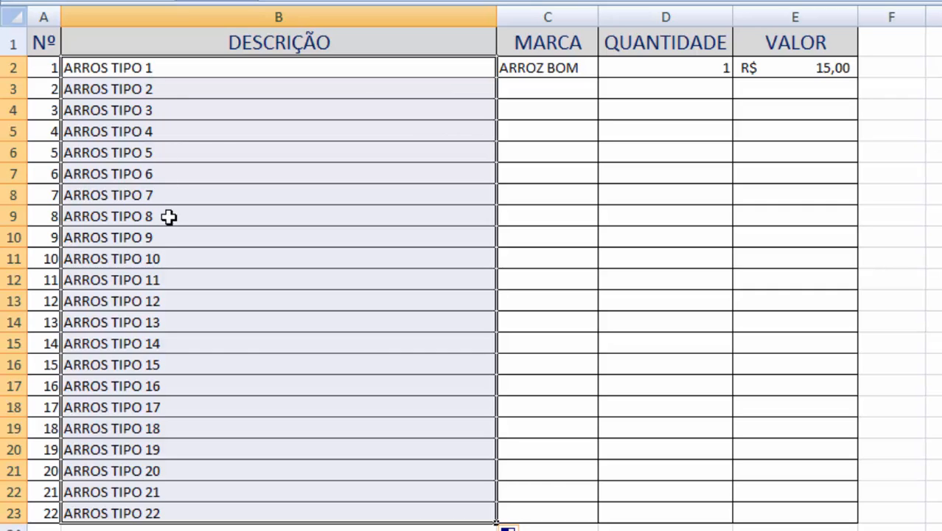
left_click(175, 369)
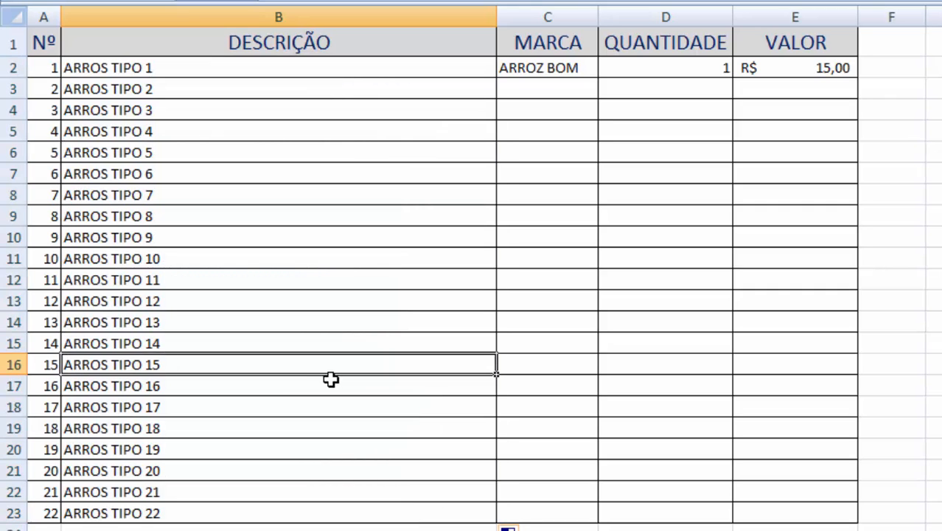
- Copy the brand ARROZ BOM and the quantity 1 from row 2 down to row 23 in their columns
left_click(550, 68)
left_click_drag(598, 77, 602, 521)
left_click(679, 195)
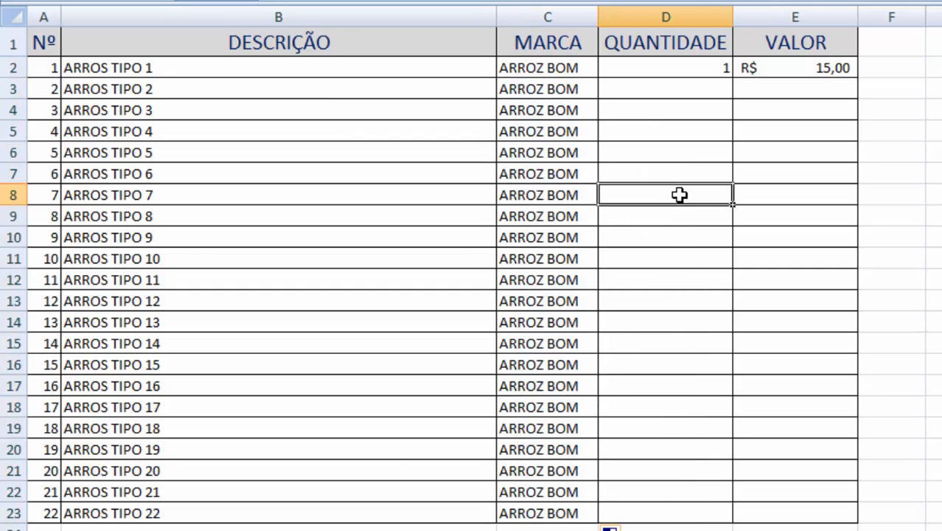
left_click(674, 71)
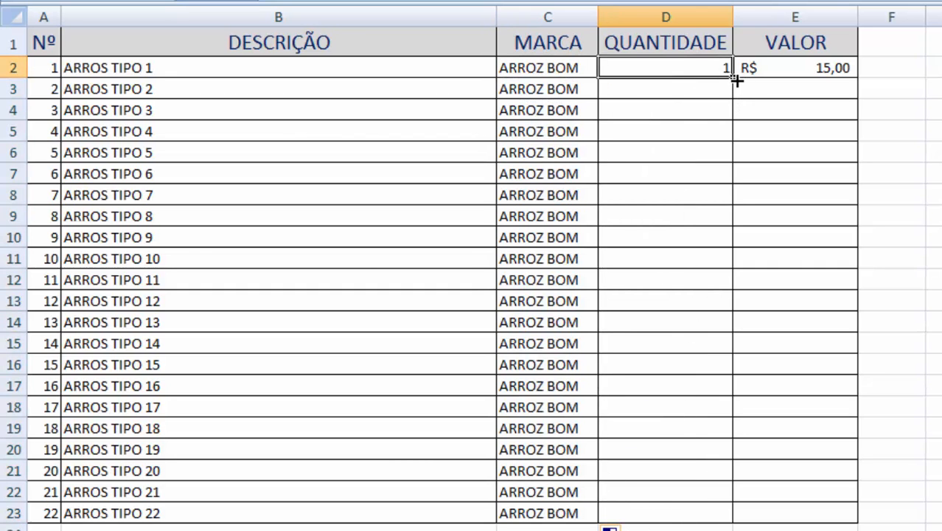
left_click_drag(737, 80, 731, 516)
left_click(778, 306)
- Enter 20 in the VALOR column for ARROS TIPO 2 in cell E3
left_click(802, 93)
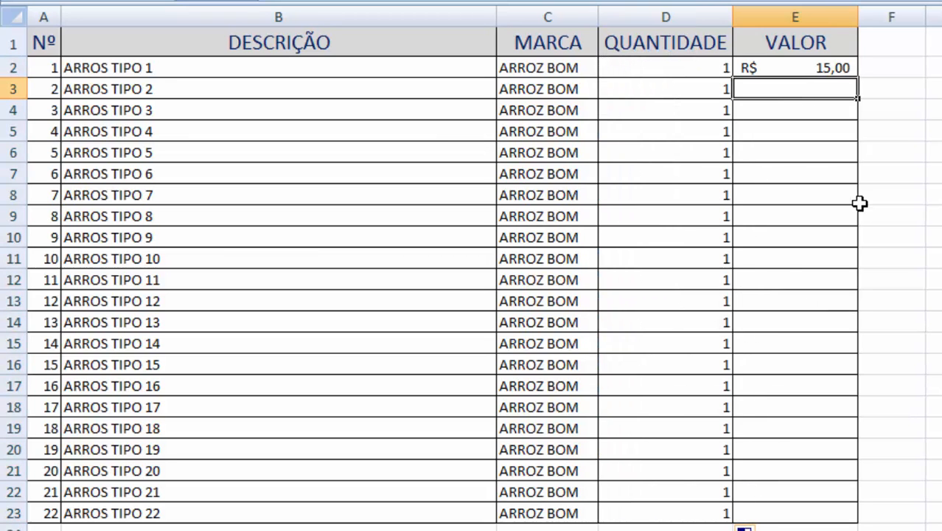
type("20")
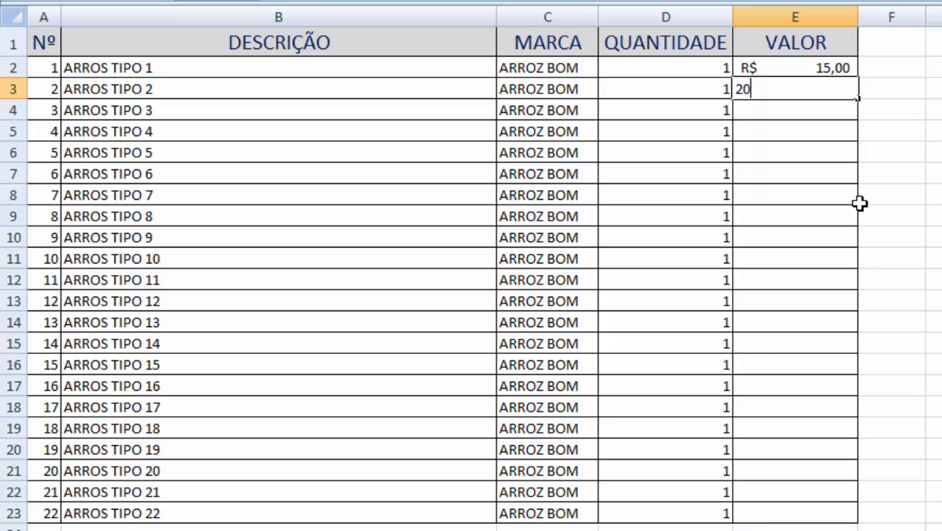
key("Return")
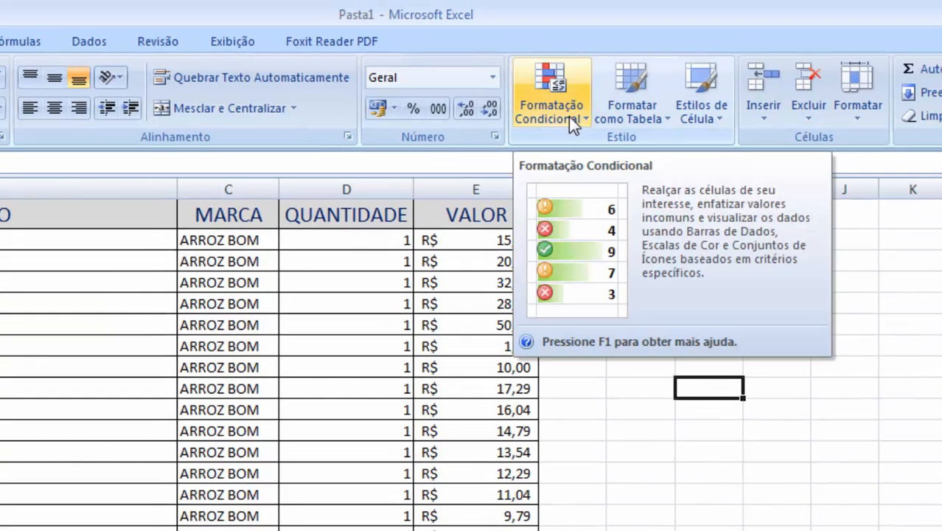
left_click(568, 114)
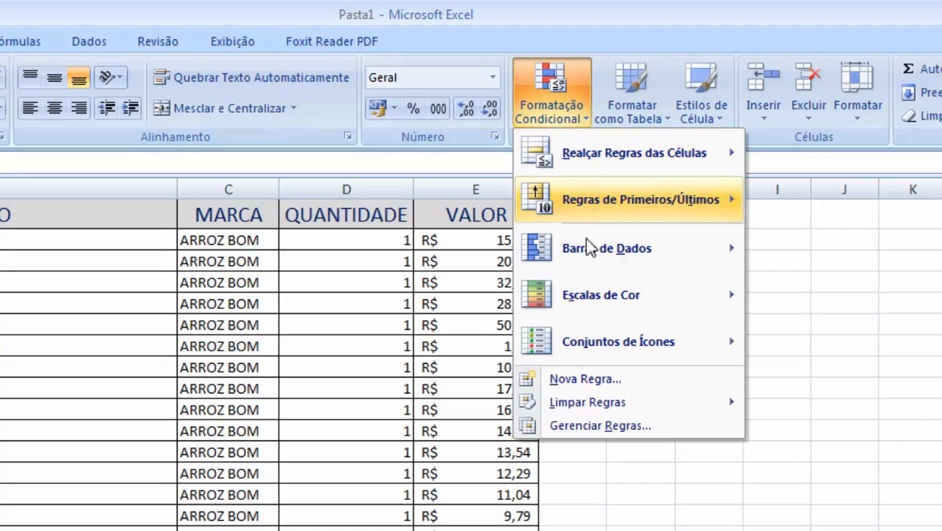
mouse_move(583, 155)
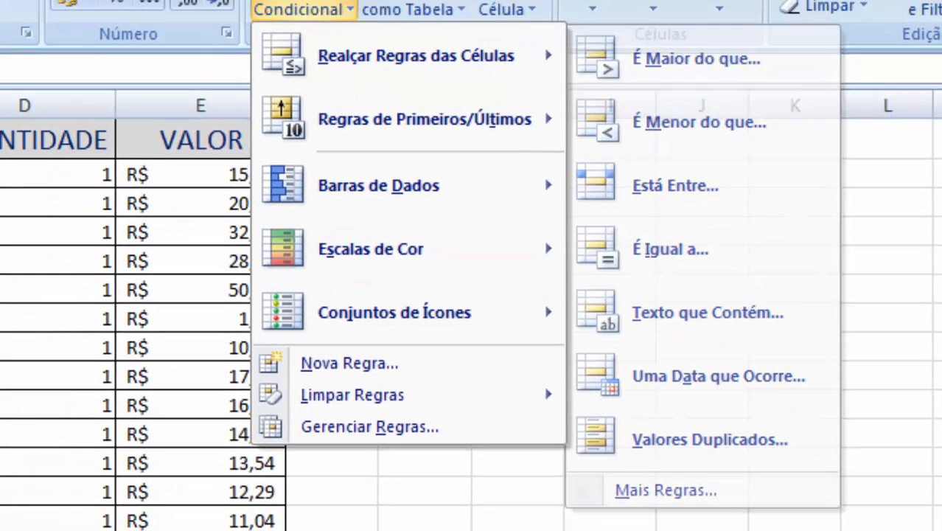
left_click(128, 329)
- Highlight the VALOR amounts in E2:E23 that are greater than 30 with light red fill and dark red text
left_click(366, 243)
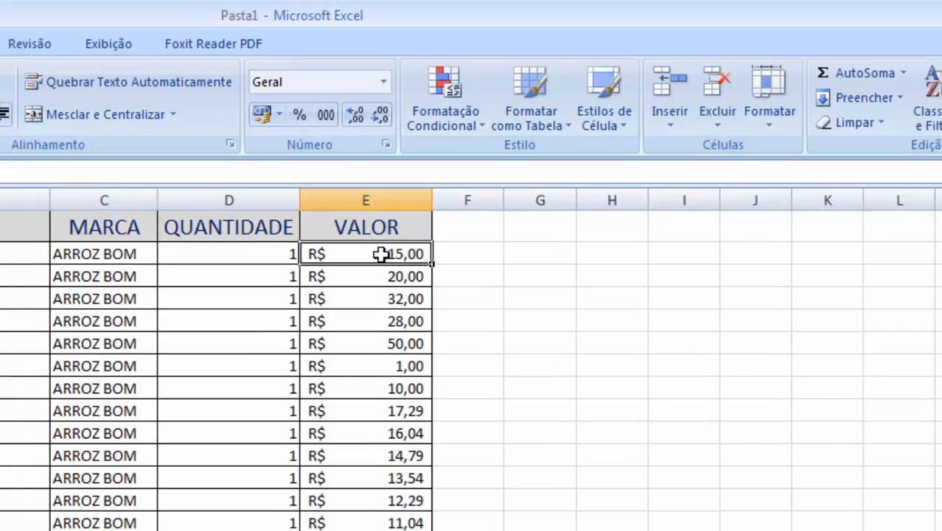
left_click_drag(380, 254, 370, 520)
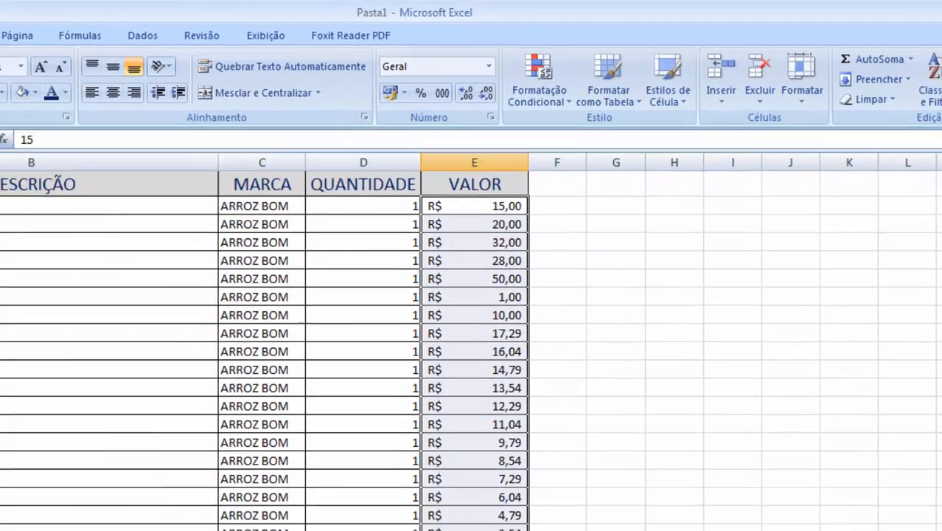
left_click_drag(490, 527, 544, 518)
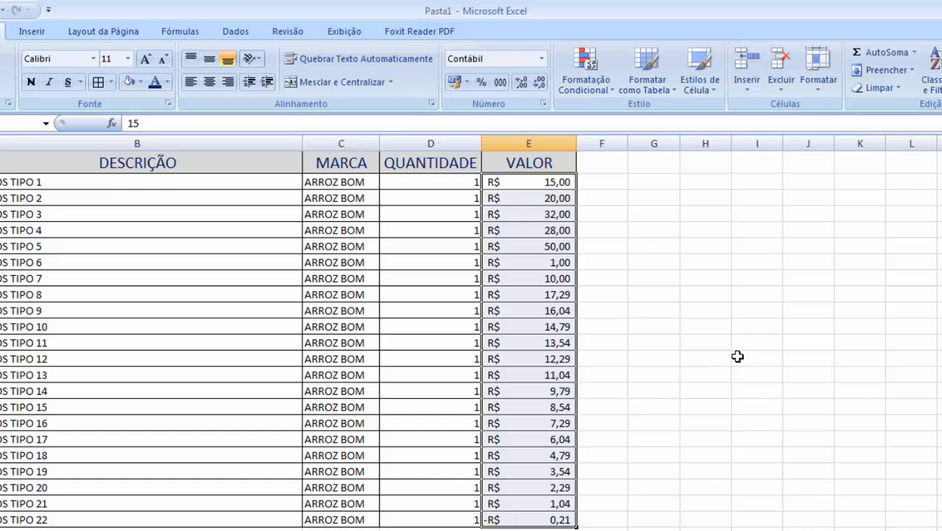
left_click(601, 92)
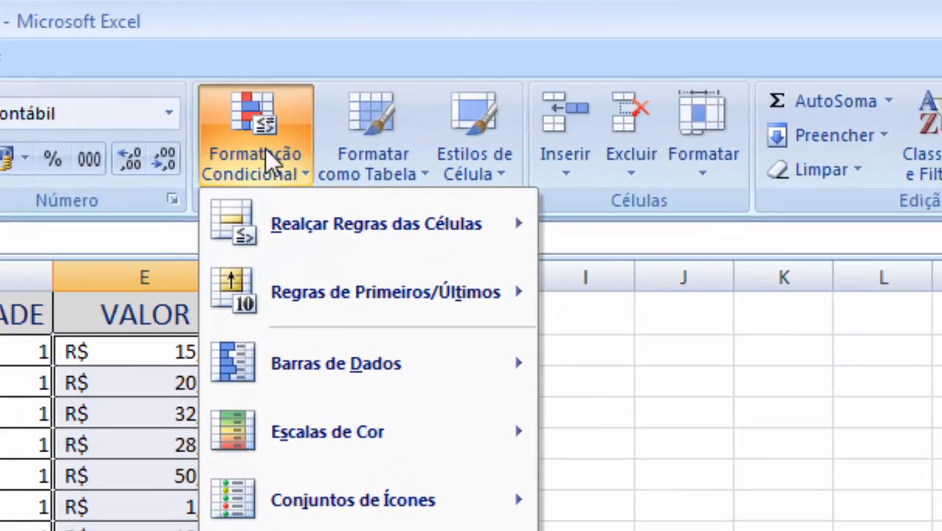
mouse_move(288, 225)
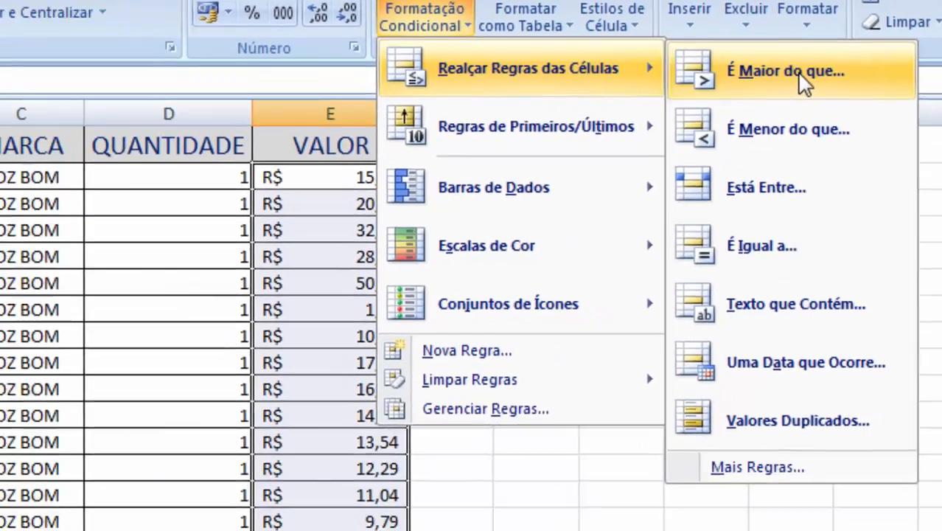
left_click(693, 230)
left_click_drag(239, 284, 0, 314)
left_click_drag(71, 324, 51, 325)
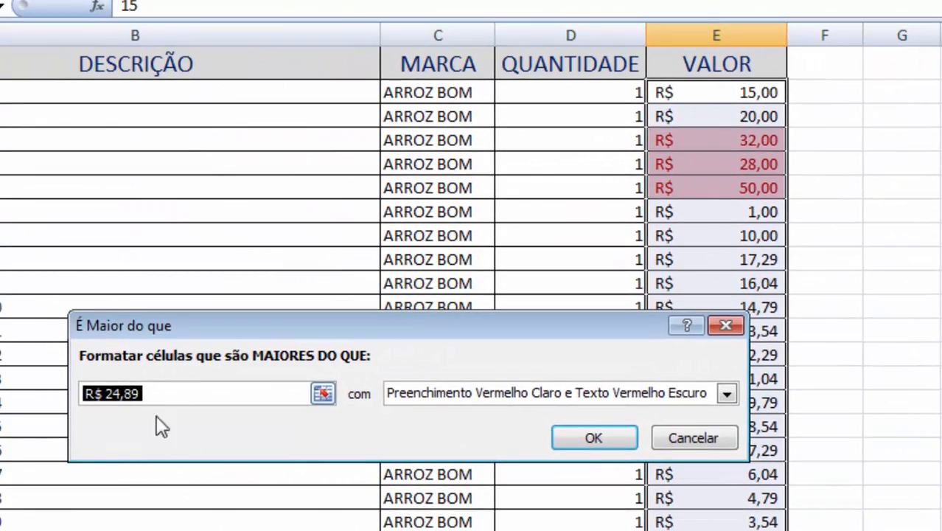
left_click_drag(221, 328, 359, 340)
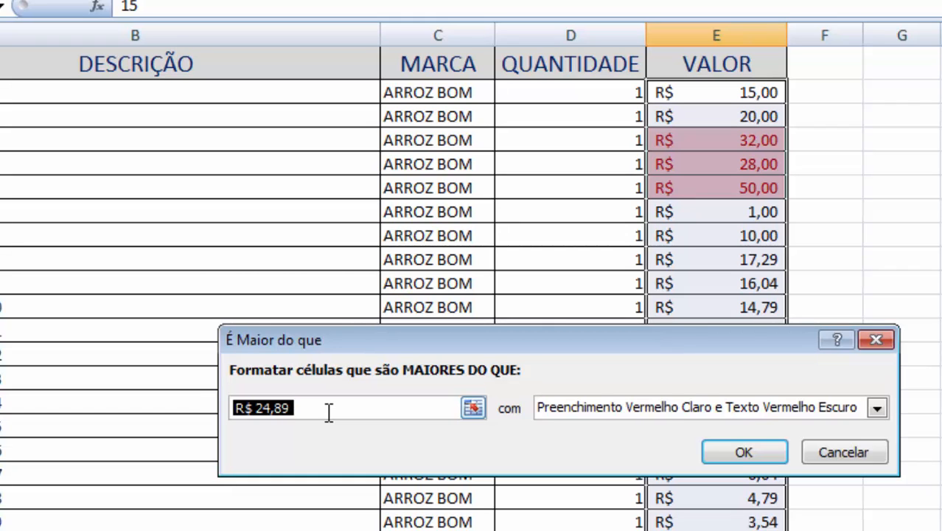
type("30")
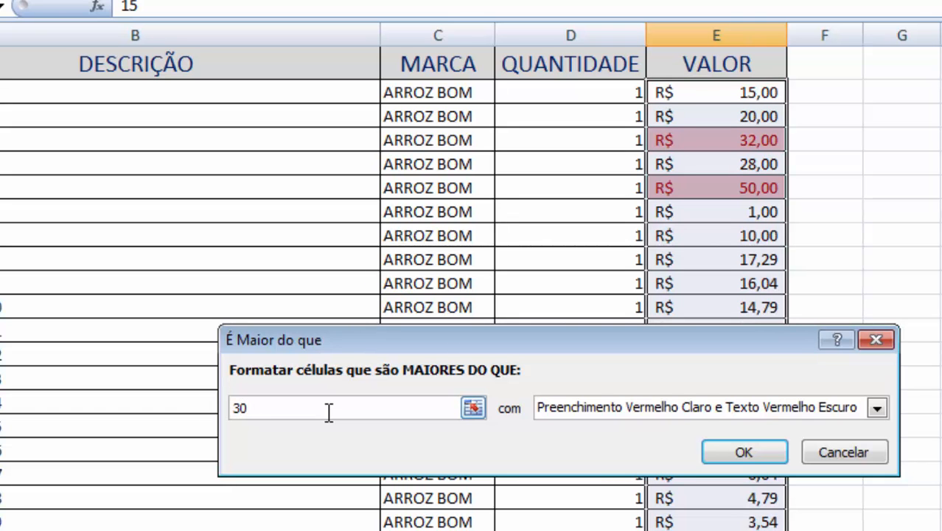
left_click(724, 451)
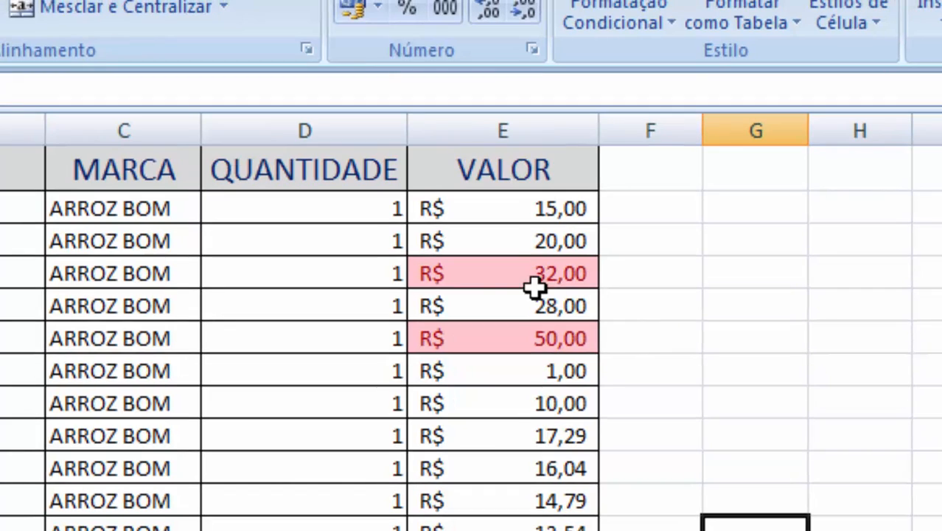
left_click(533, 273)
left_click(524, 337)
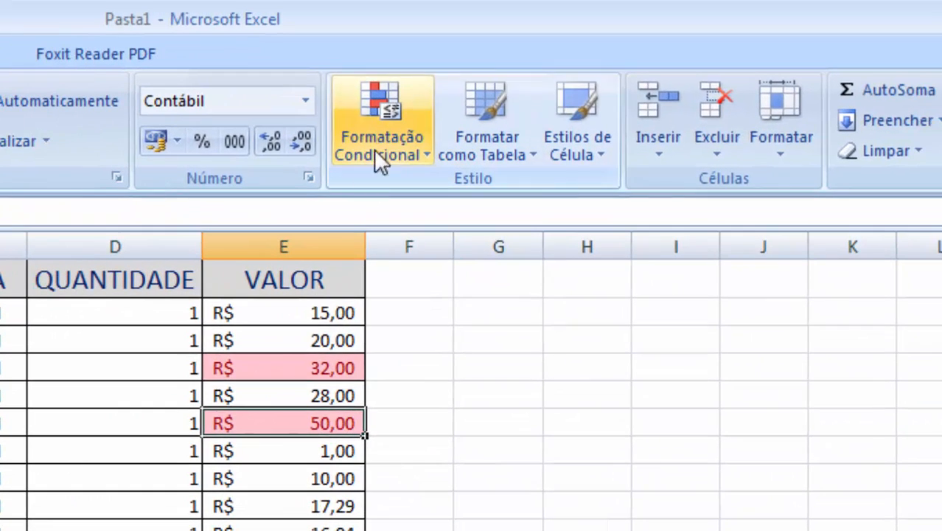
- Start a less-than highlighting rule for the VALOR amounts in E2:E23 with 5 as the threshold
left_click(320, 311)
key("ctrl+shift+Down")
left_click(385, 134)
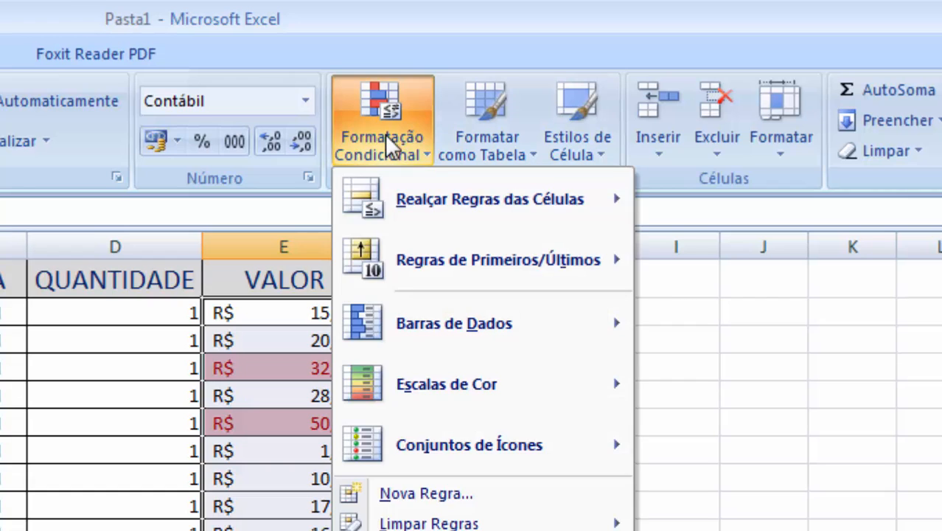
mouse_move(473, 198)
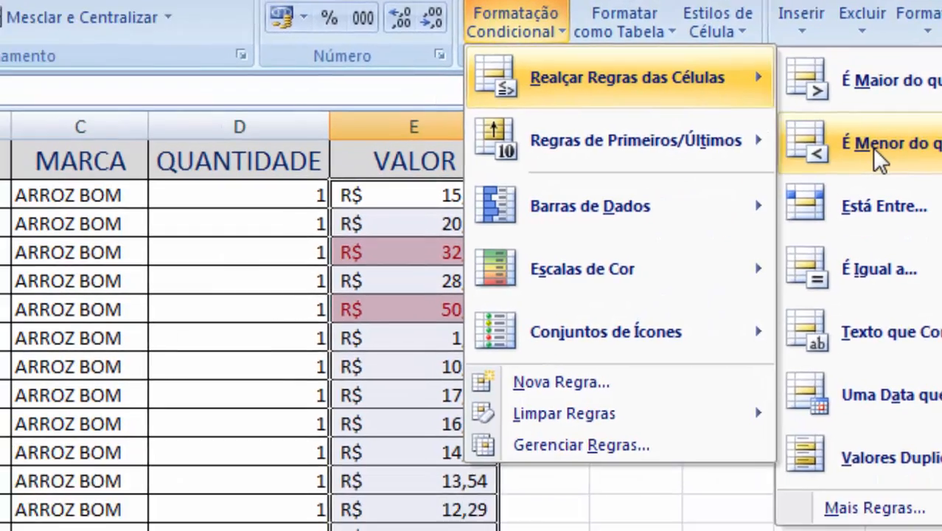
left_click(726, 265)
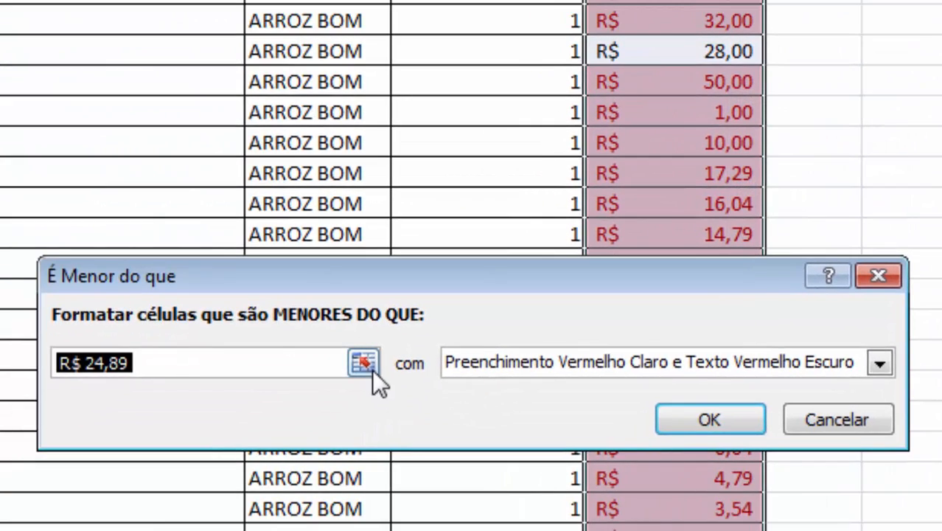
left_click(361, 363)
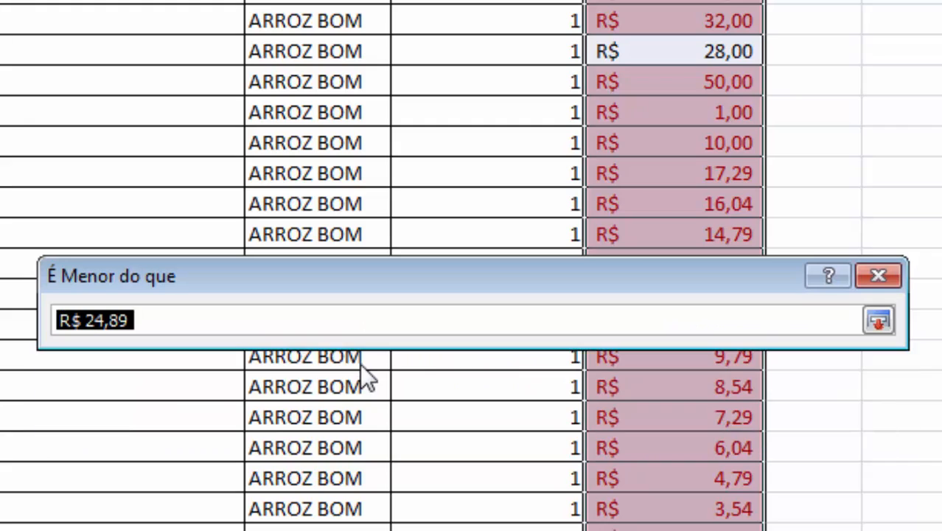
left_click(873, 319)
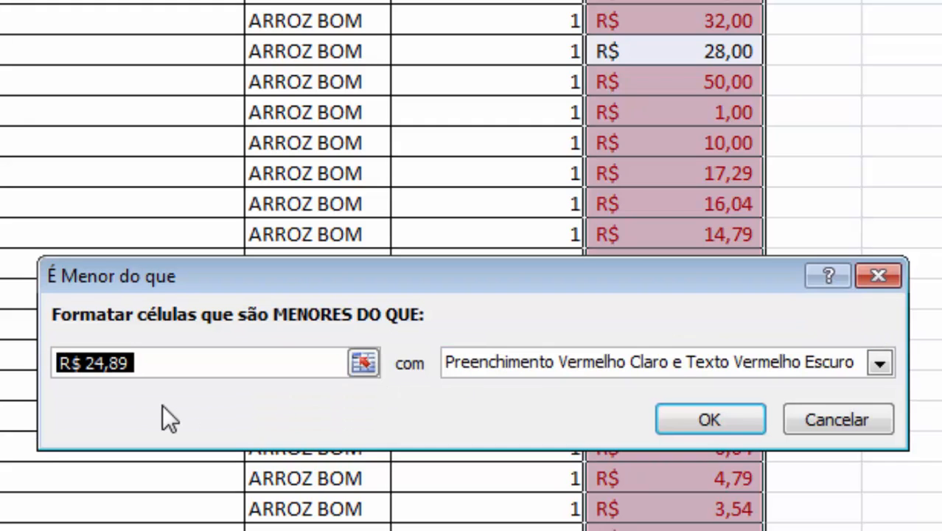
type("5")
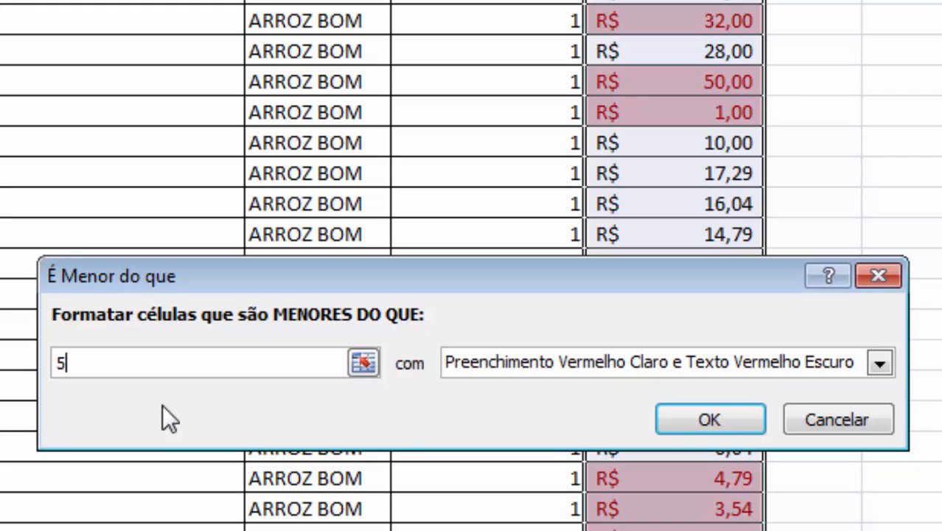
- Choose a custom format for the less-than rule with bold green text and no strikethrough
left_click(582, 361)
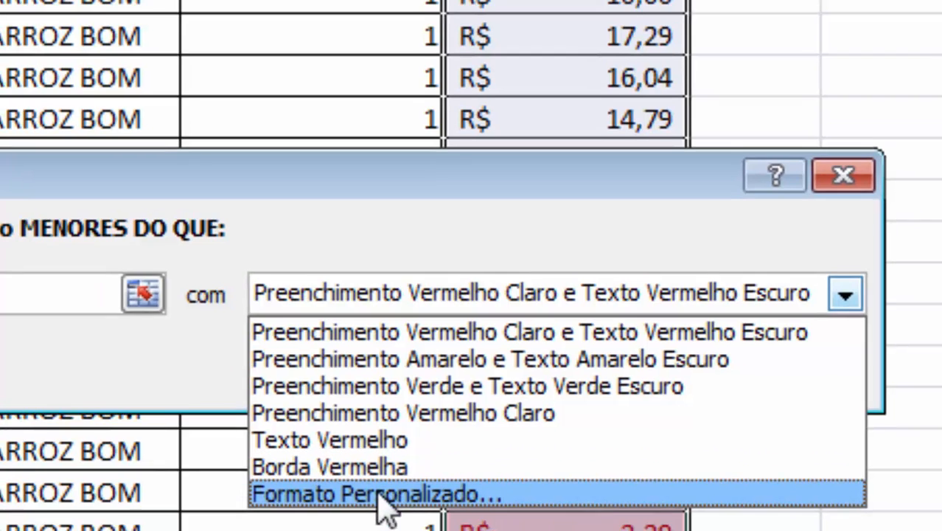
left_click(376, 506)
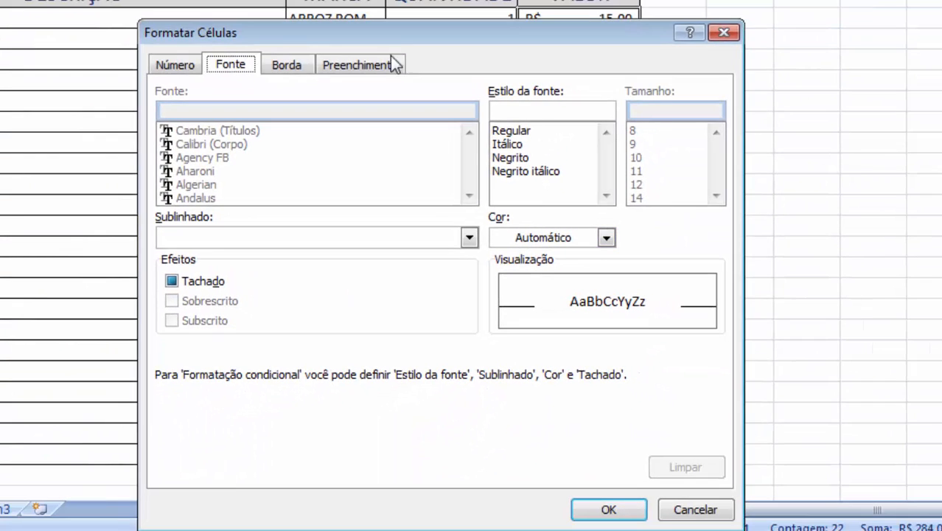
left_click_drag(337, 41, 470, 11)
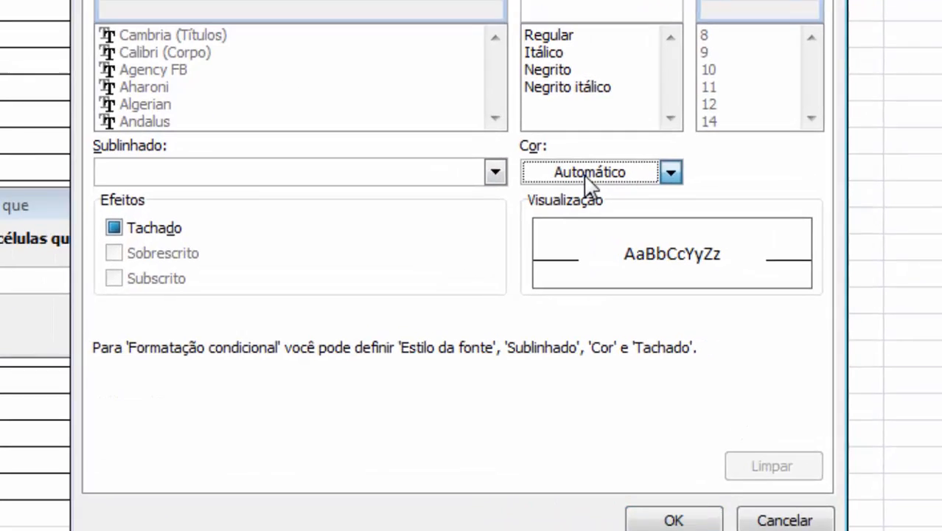
left_click(675, 210)
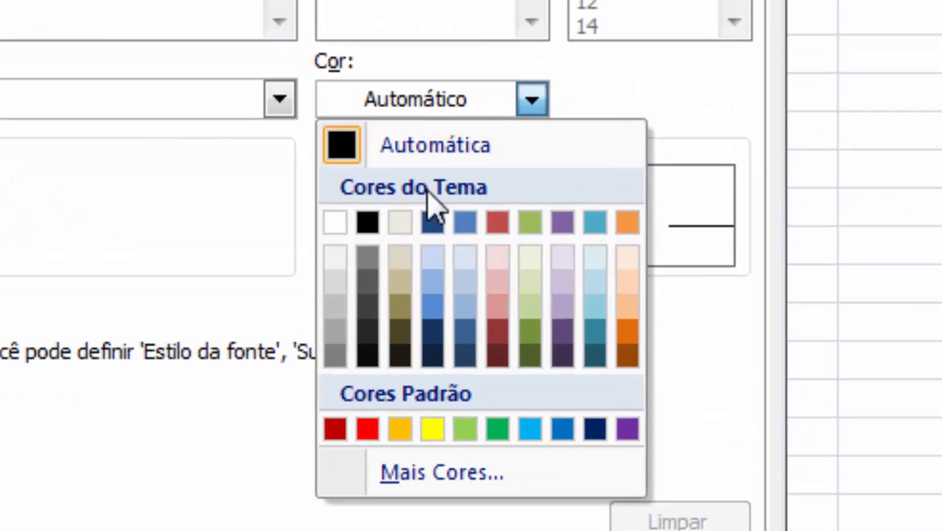
left_click(498, 430)
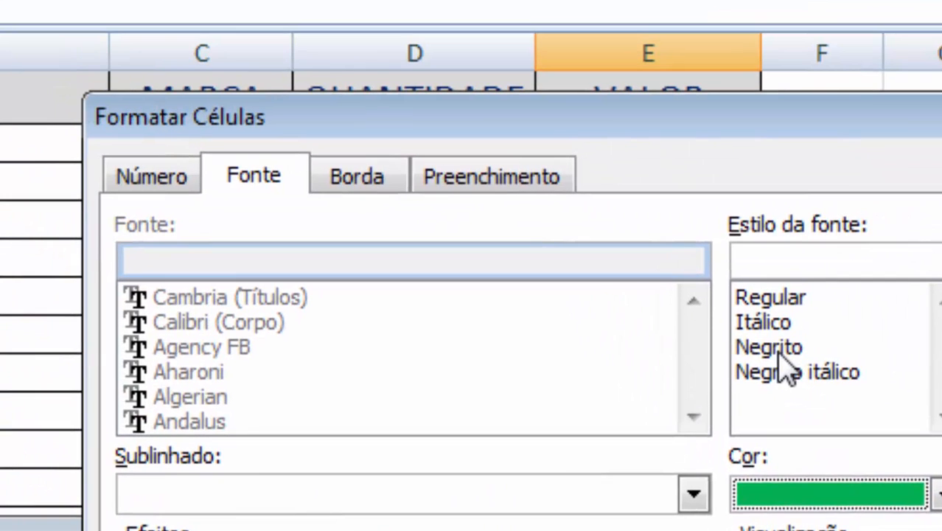
left_click(780, 354)
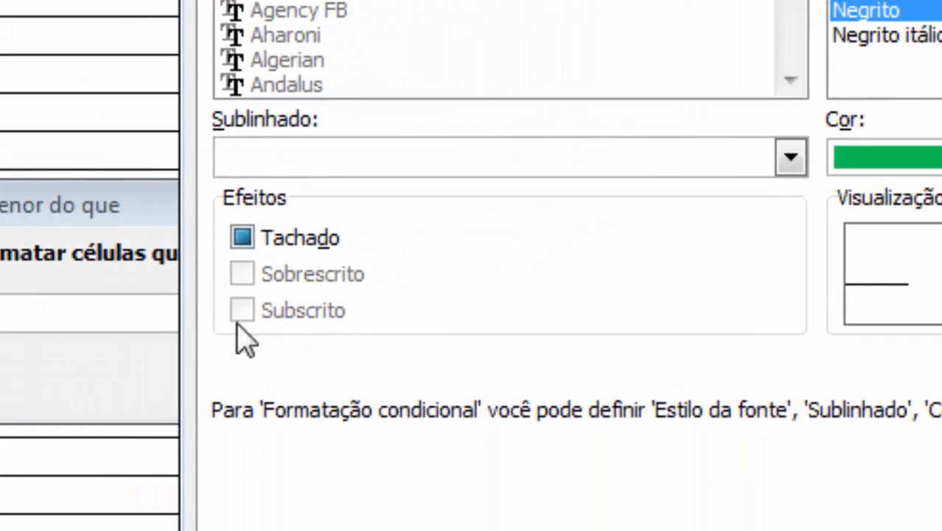
left_click(251, 239)
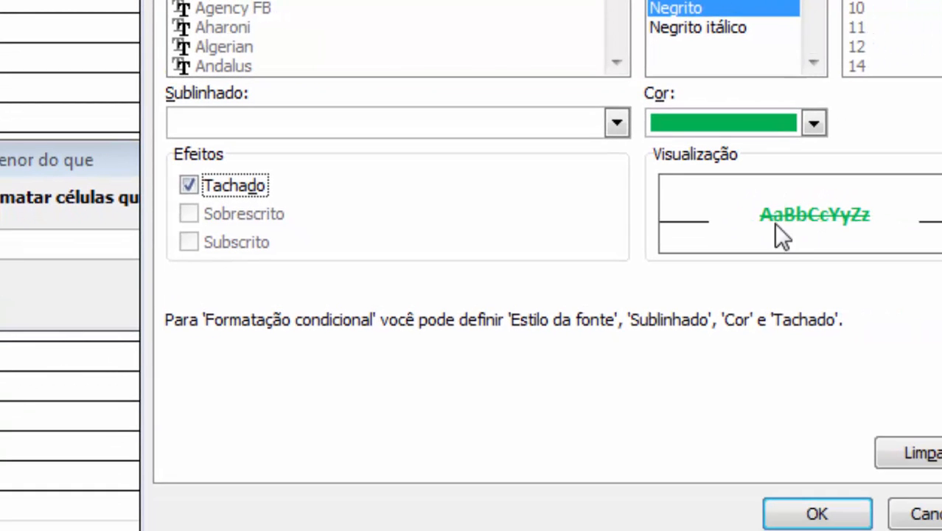
left_click(242, 189)
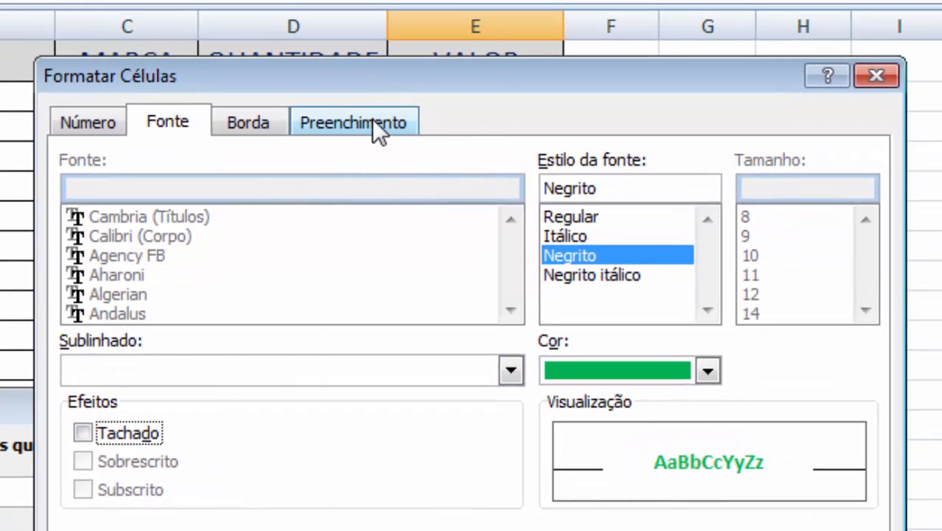
- Add a yellow fill to the custom format and apply the less-than-5 rule to the VALOR amounts
left_click(371, 118)
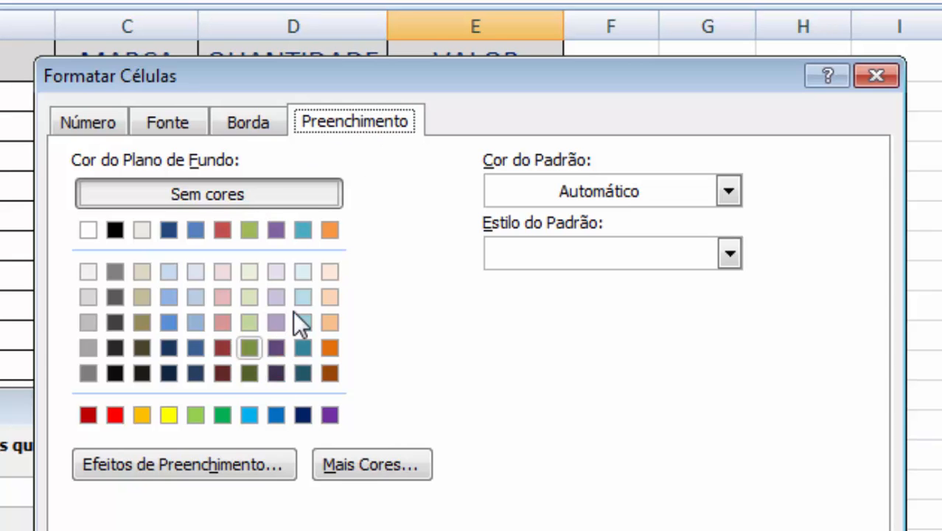
left_click(167, 418)
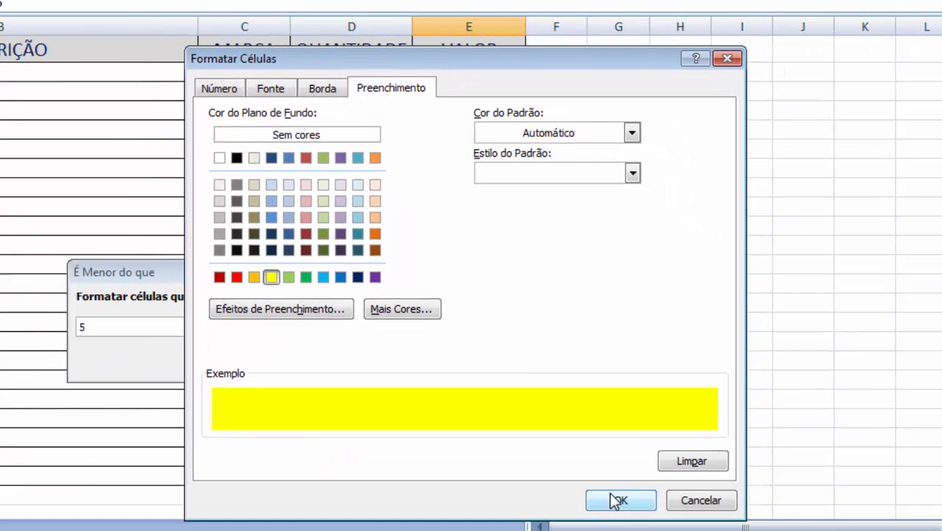
left_click(324, 88)
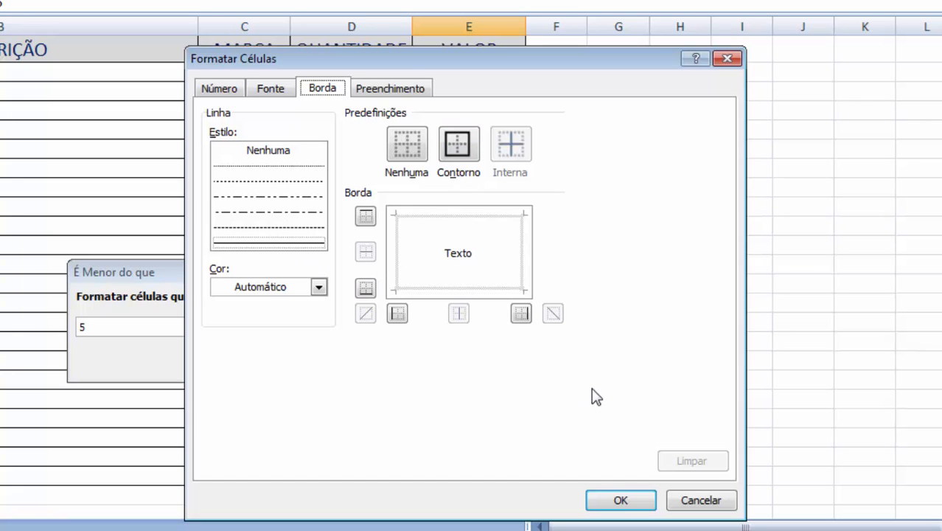
left_click(273, 88)
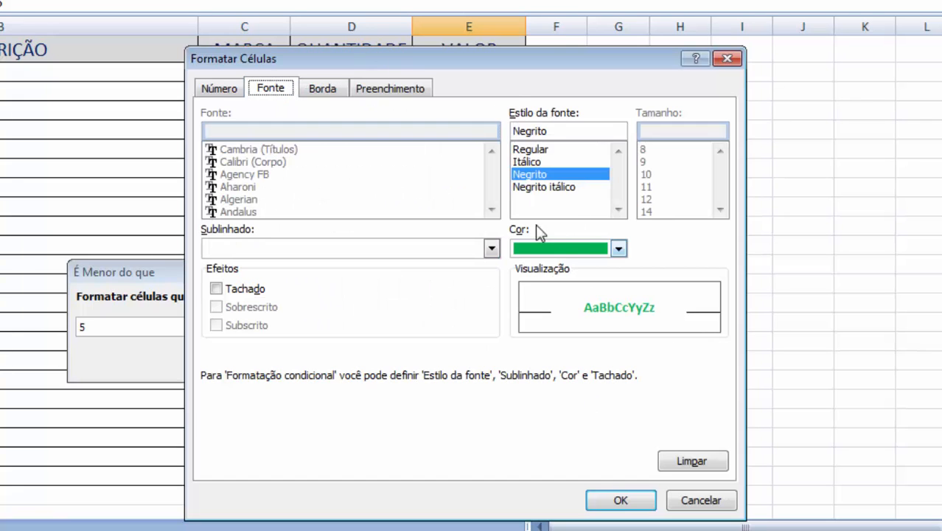
left_click(411, 88)
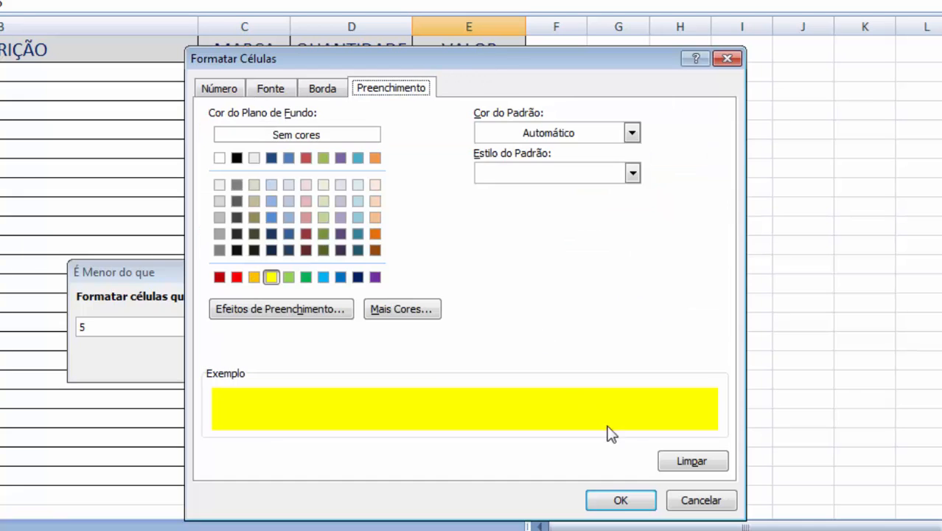
left_click(621, 501)
left_click(506, 360)
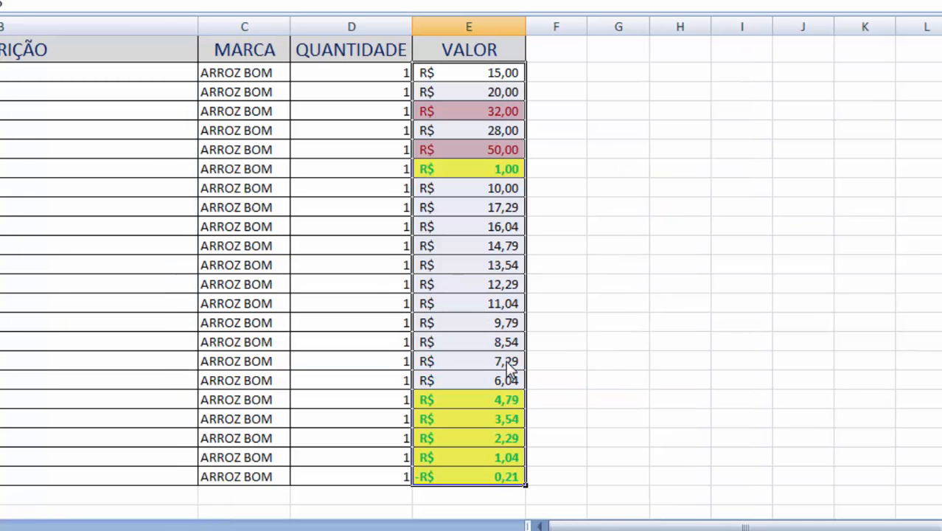
left_click(635, 301)
- Set the VALOR amount for ARROS TIPO 19 in cell E20 to 5
scroll(635, 301, "down", 1)
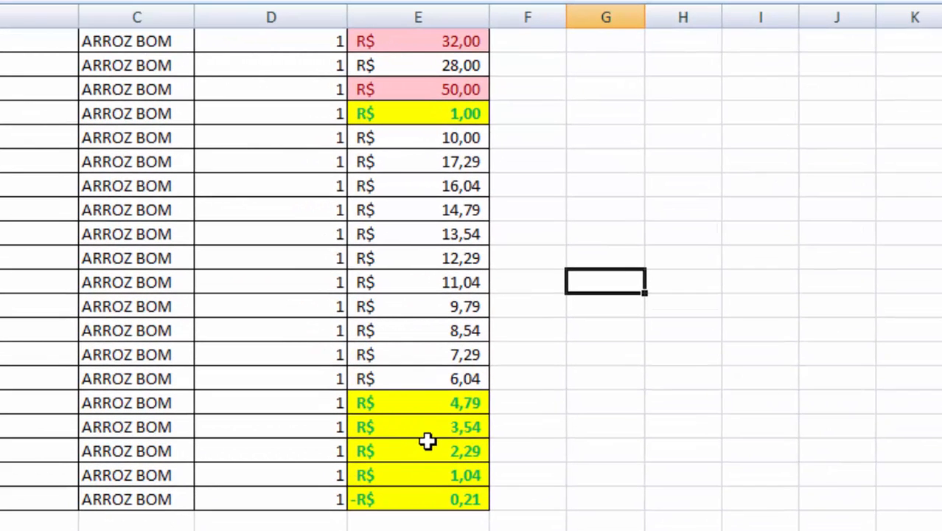
scroll(427, 441, "up", 1)
scroll(428, 440, "down", 1)
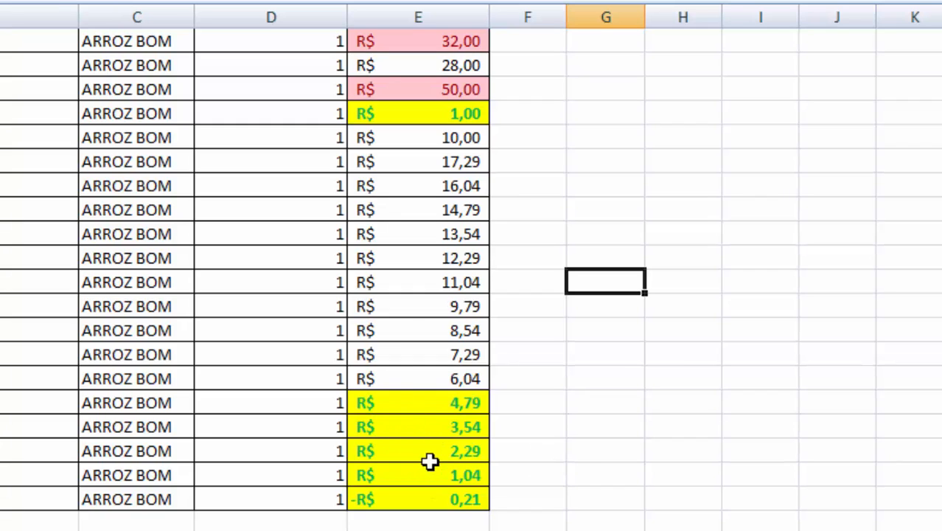
scroll(432, 452, "up", 1)
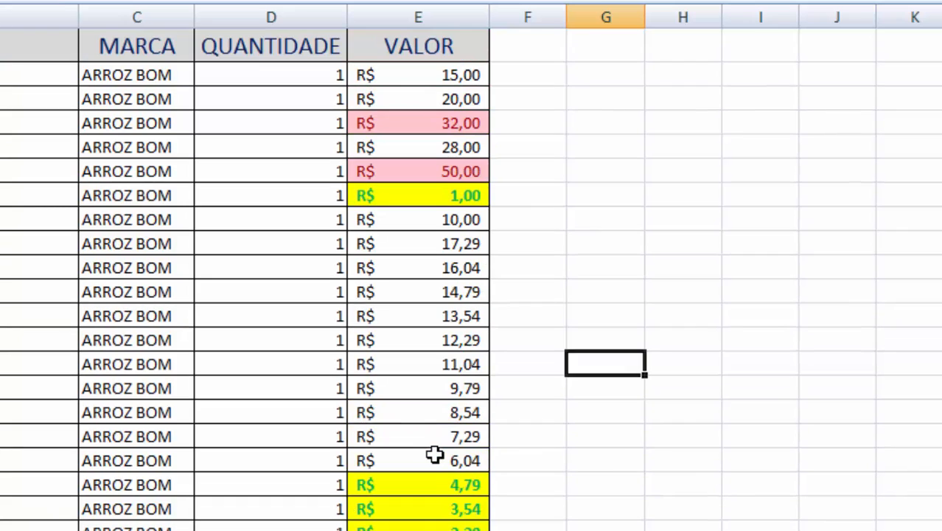
left_click(456, 489)
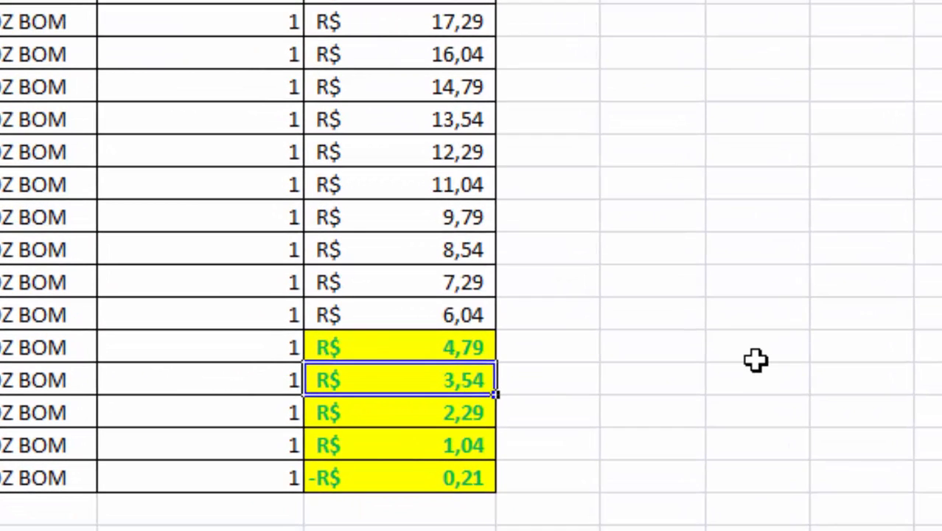
type("5")
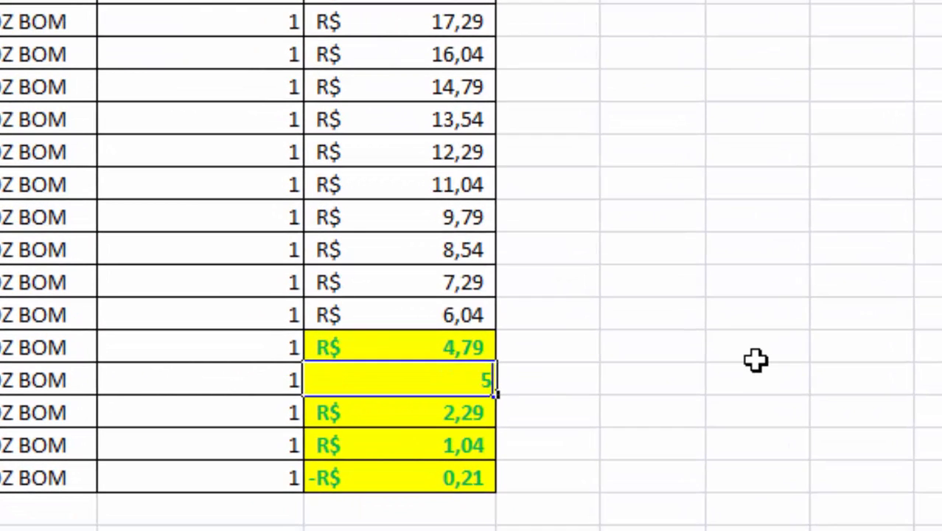
key("Return")
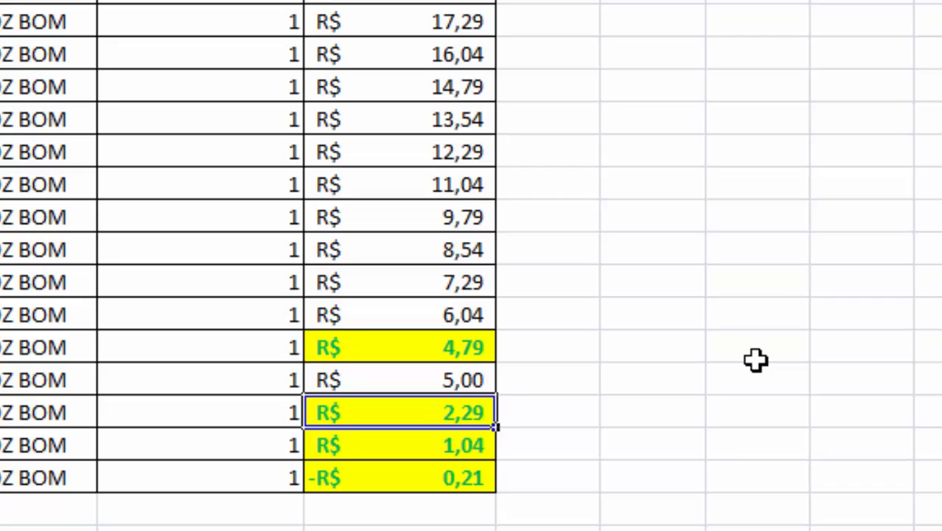
- Set the VALOR amount for ARROS TIPO 18 in cell E19 to 10
key("Up")
key("Up")
type("10")
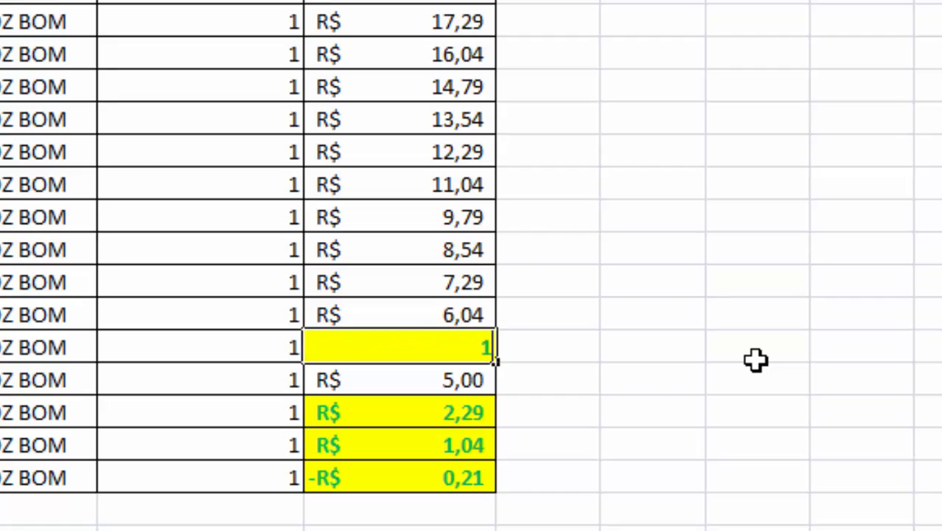
key("Return")
- Change the VALOR amount for ARROS TIPO 18 in cell E19 to 31
key("Up")
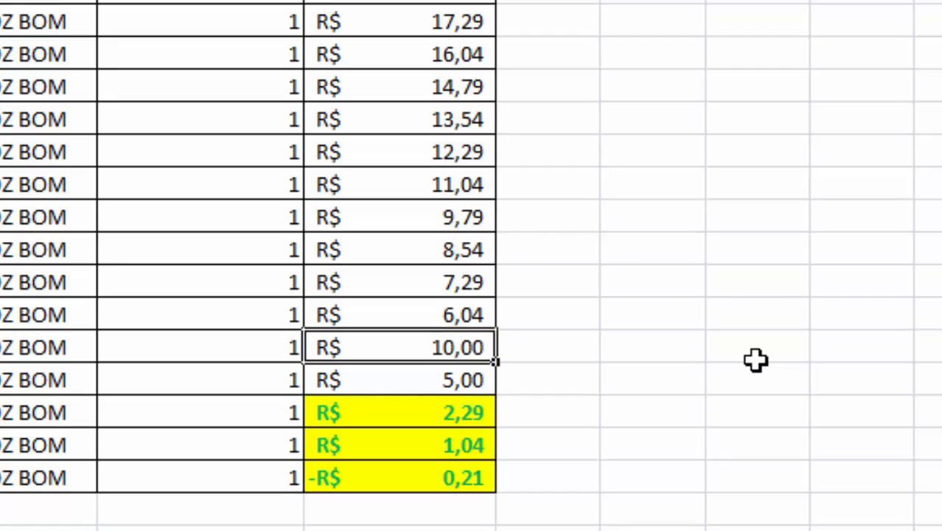
type("31")
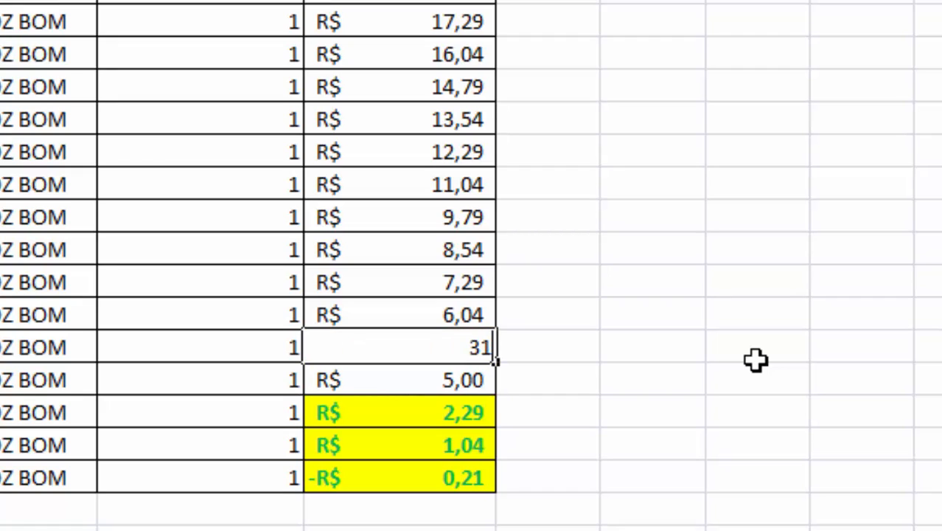
key("Return")
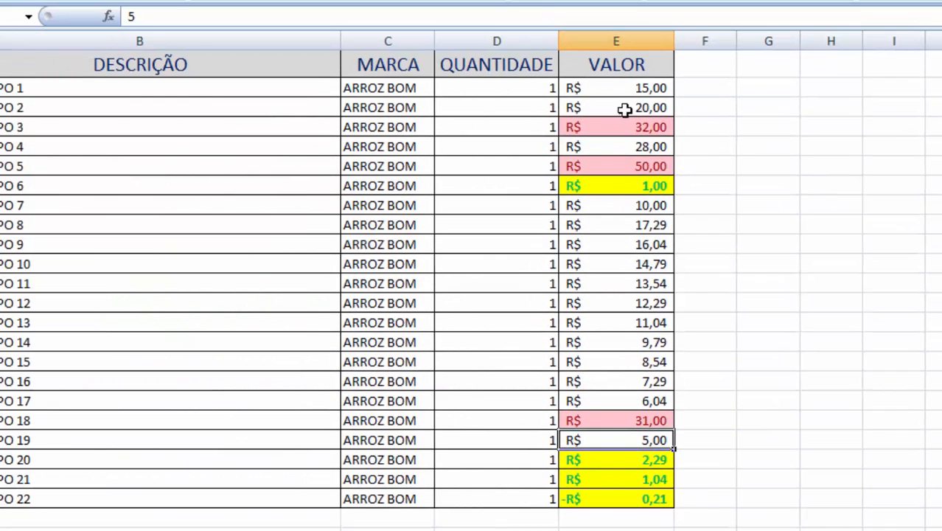
- Set up a highlight rule on all the VALOR amounts for values between 10 and 15
left_click(623, 89)
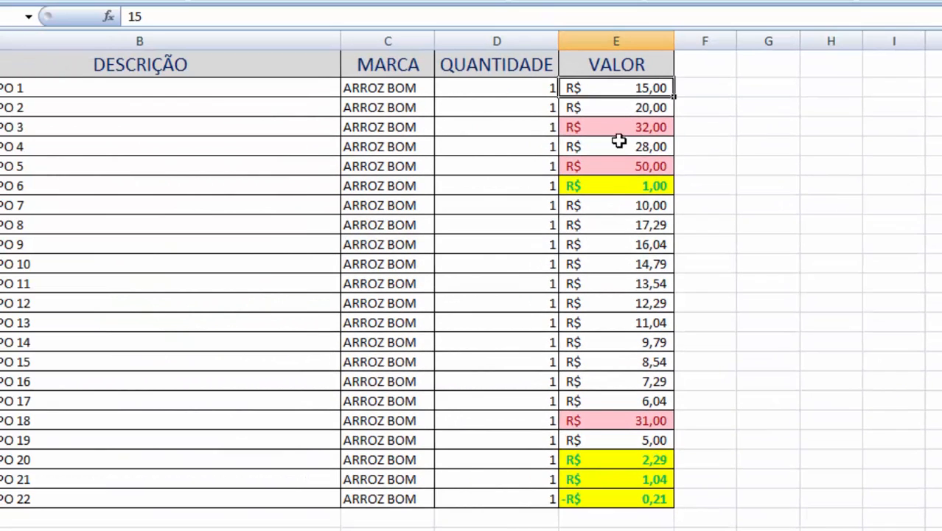
left_click_drag(618, 141, 606, 499)
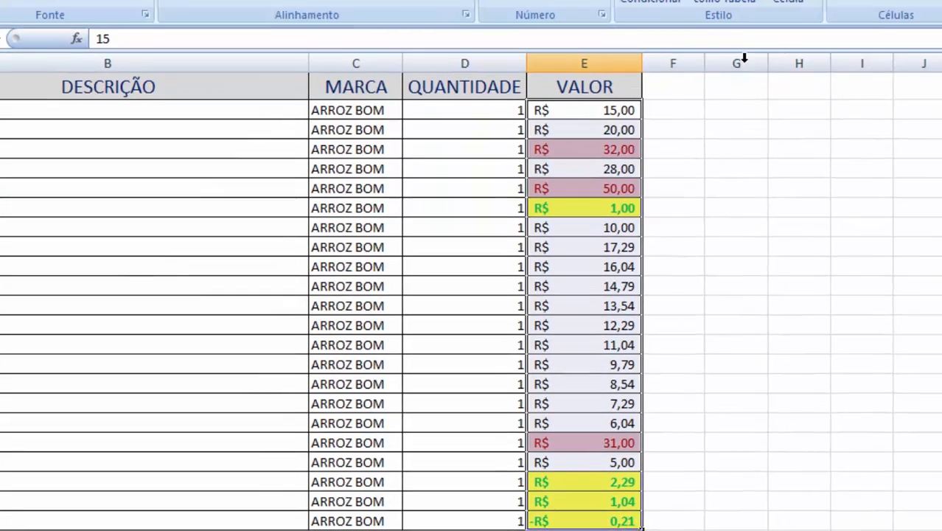
left_click(491, 91)
mouse_move(511, 144)
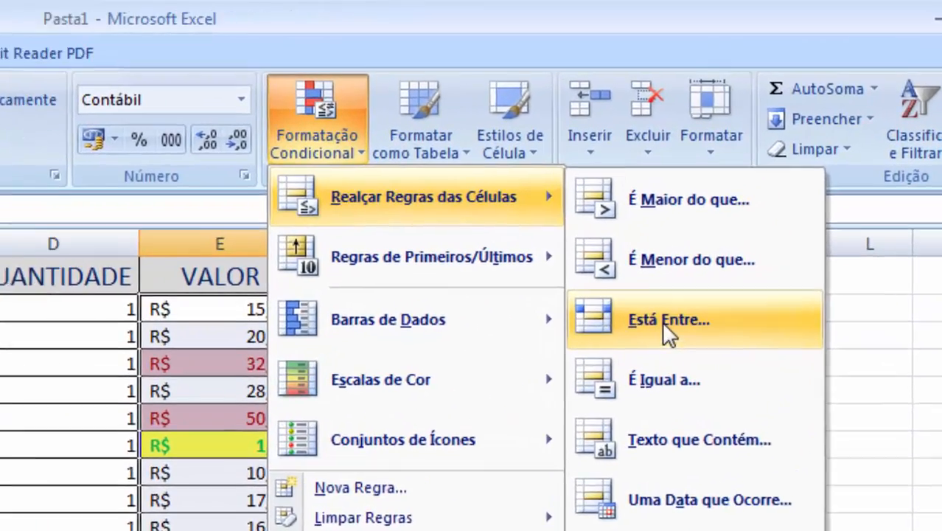
left_click(735, 229)
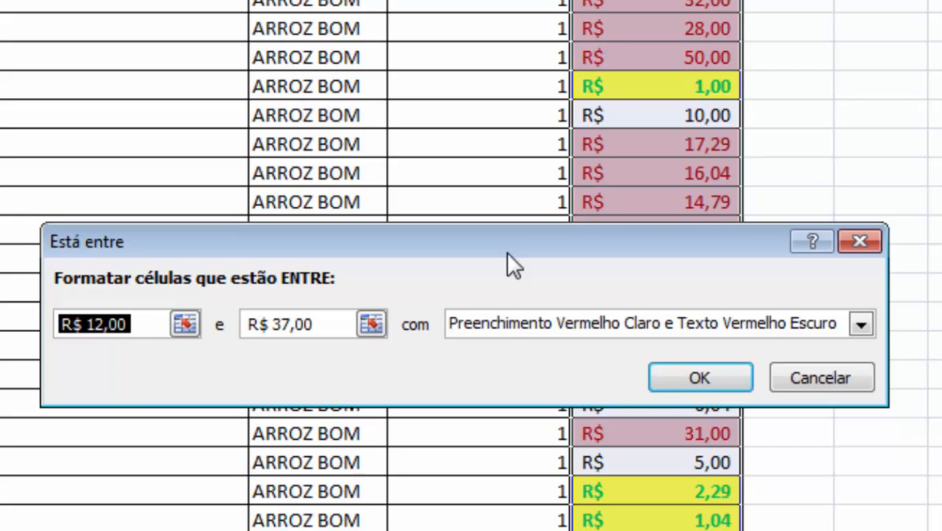
type("10")
key("Tab")
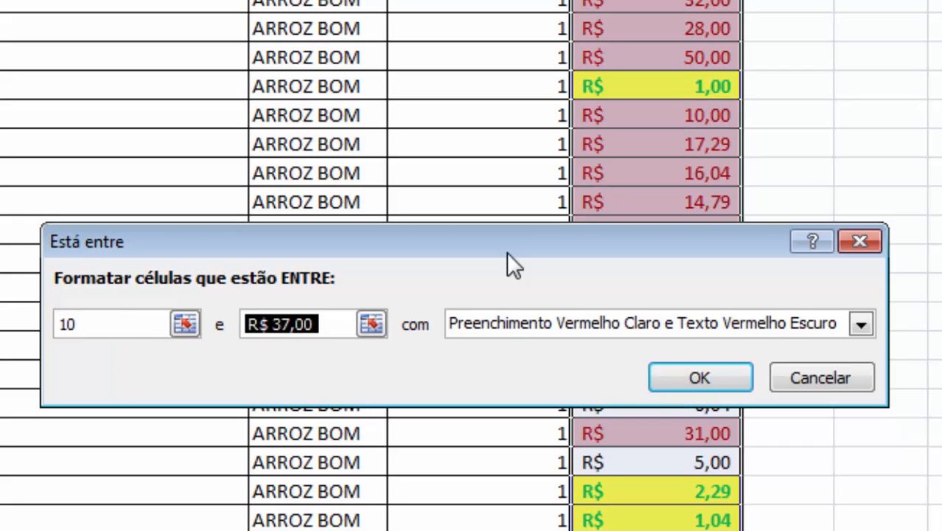
type("15")
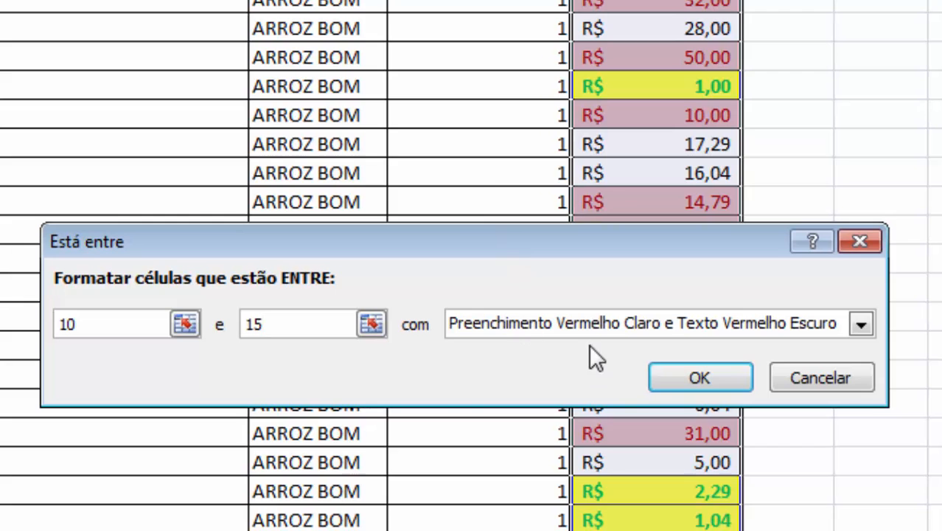
- Give the between rule a custom format with blue fill and white font, and apply it to the VALOR amounts
left_click(589, 323)
left_click(563, 459)
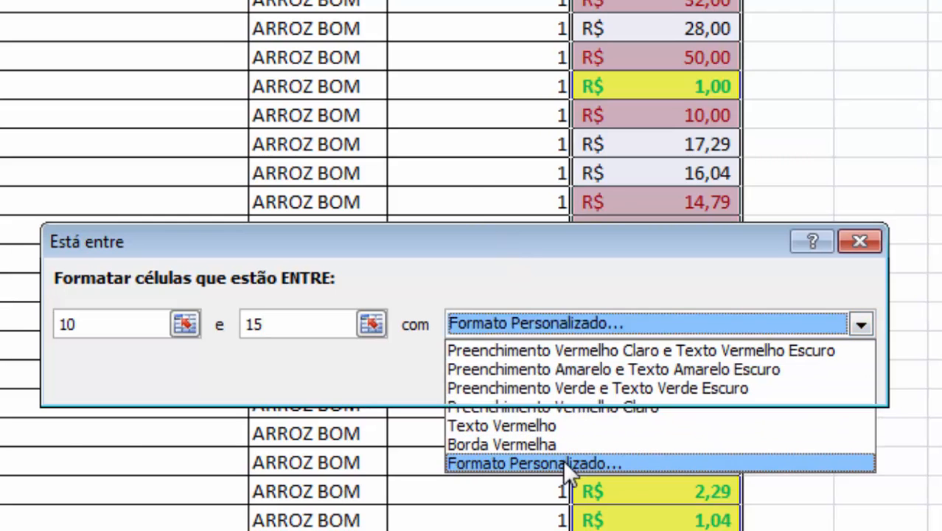
left_click(562, 463)
left_click(277, 289)
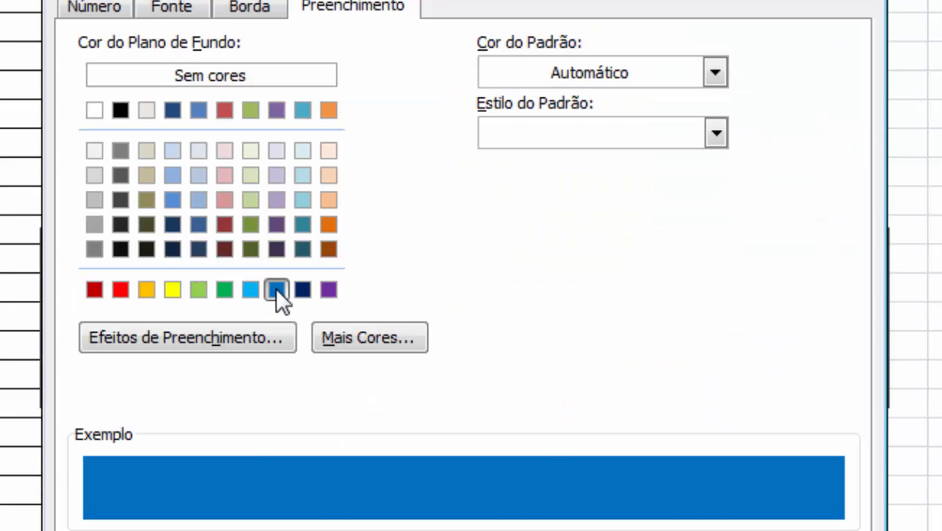
left_click(95, 7)
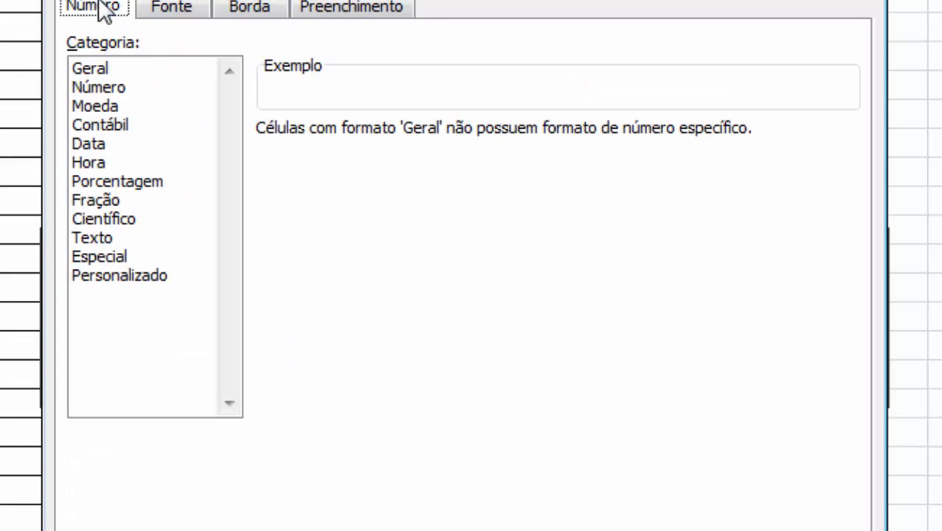
left_click(172, 8)
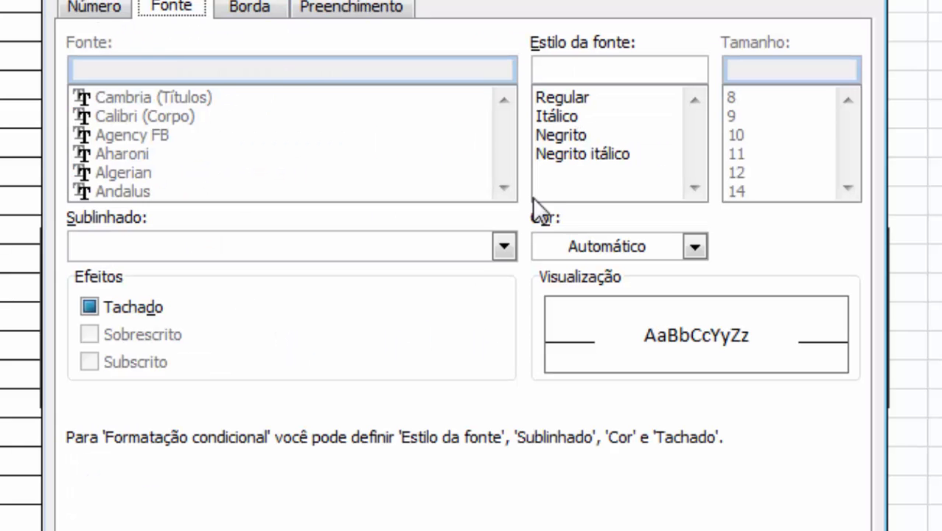
left_click(604, 241)
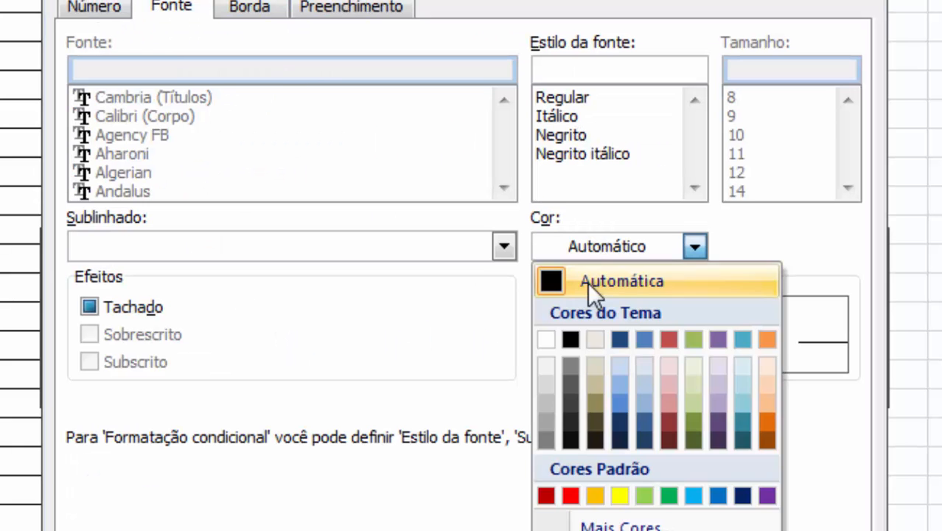
left_click(572, 340)
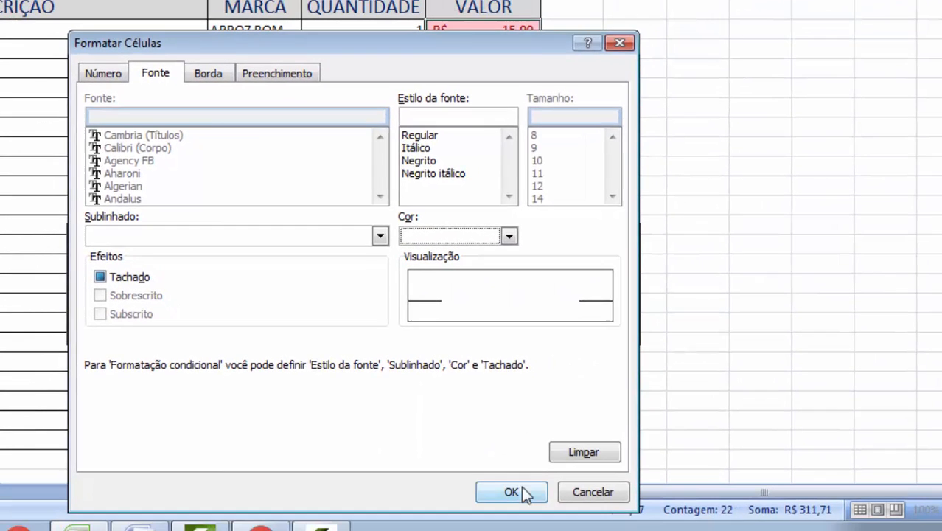
left_click(523, 488)
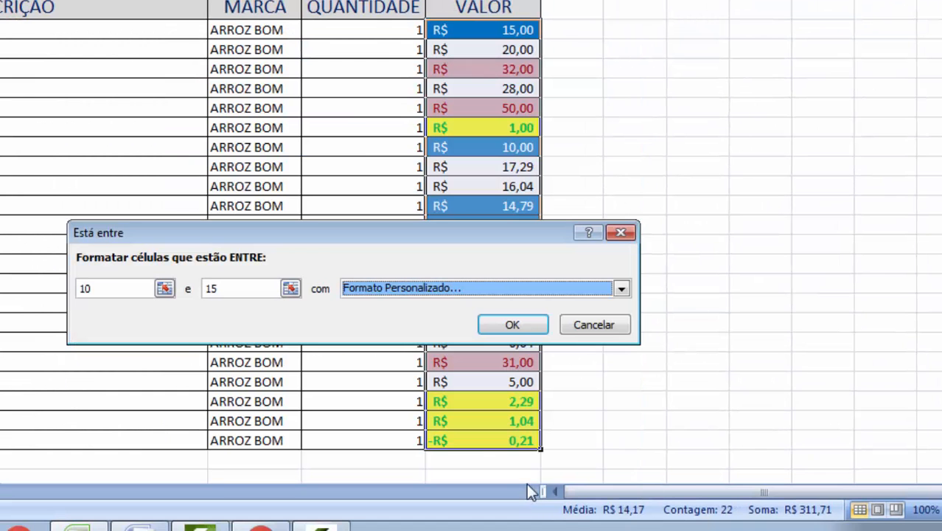
left_click(516, 325)
left_click(704, 322)
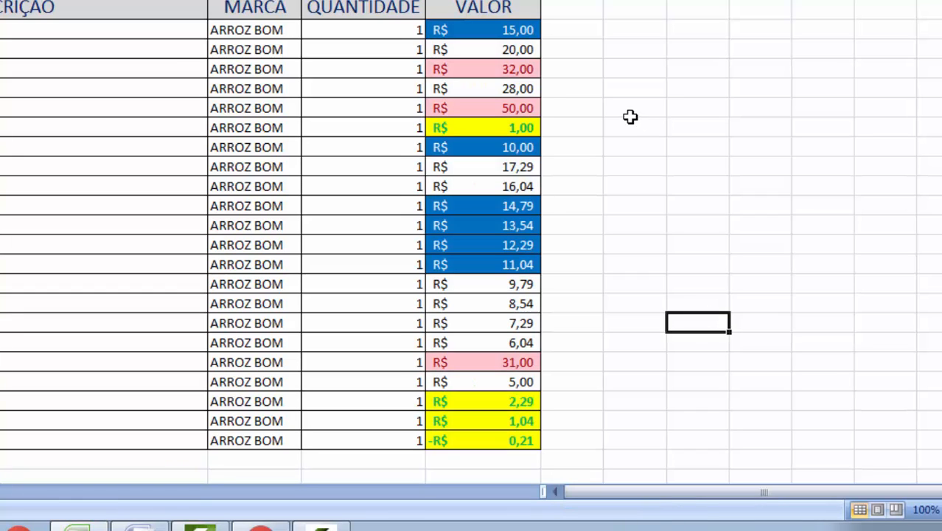
- Check which VALOR amounts the 10-to-15 rule highlights
left_click(522, 150)
left_click(521, 31)
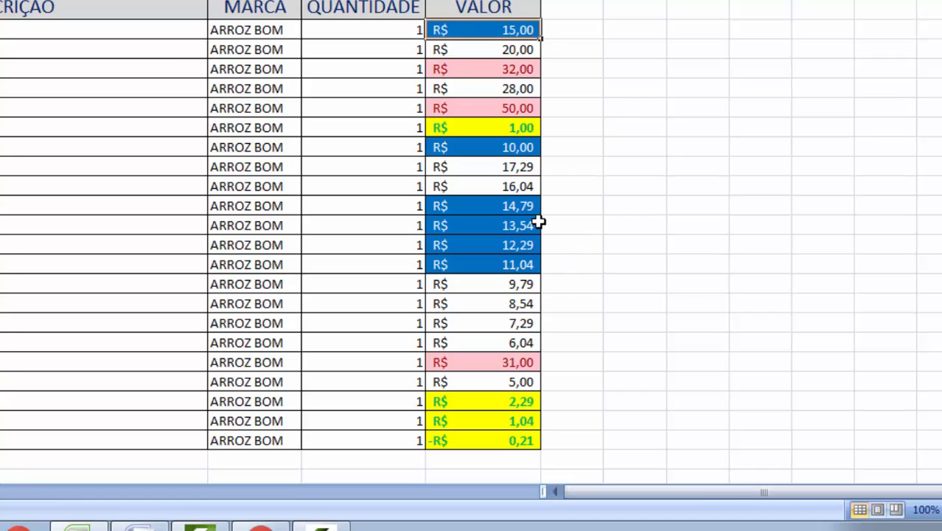
left_click(519, 210)
left_click(505, 263)
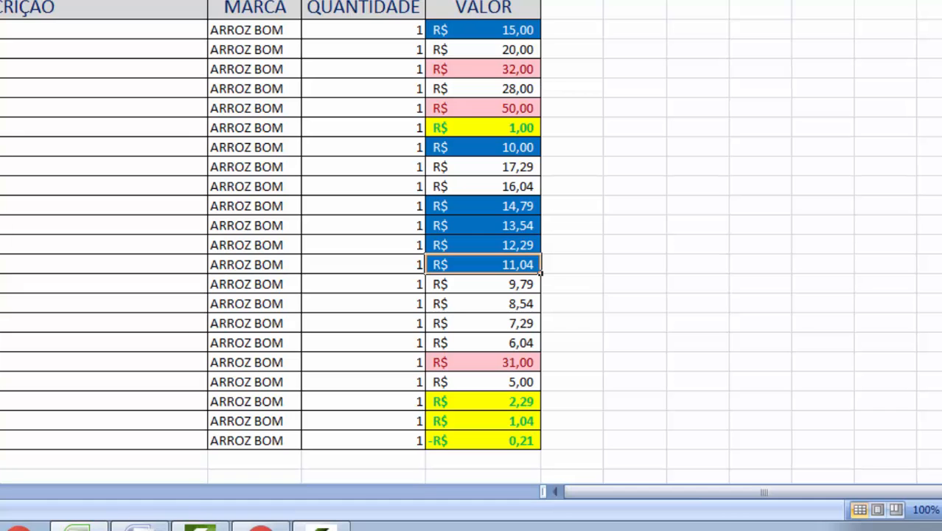
left_click_drag(443, 205, 442, 284)
- Add a text-contains rule for ARROZ to cell G13 with light red fill and dark red text
left_click(621, 248)
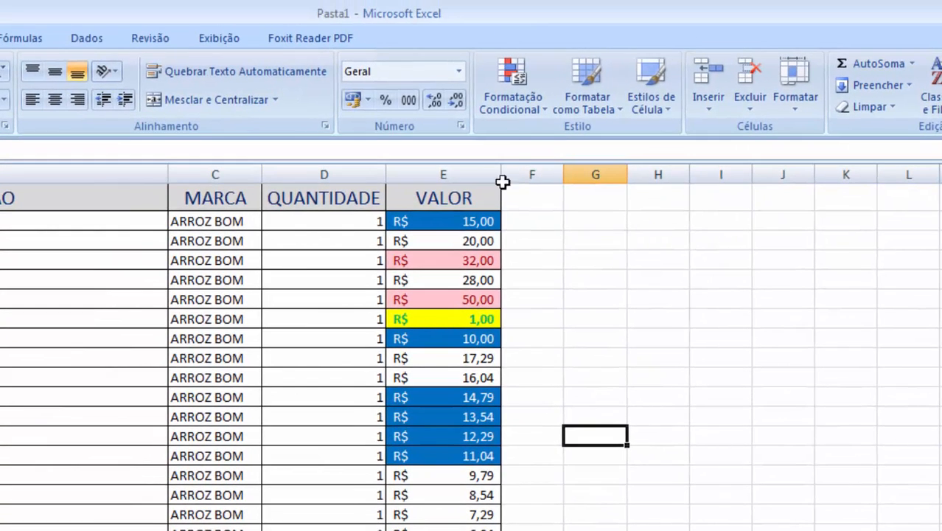
left_click(523, 110)
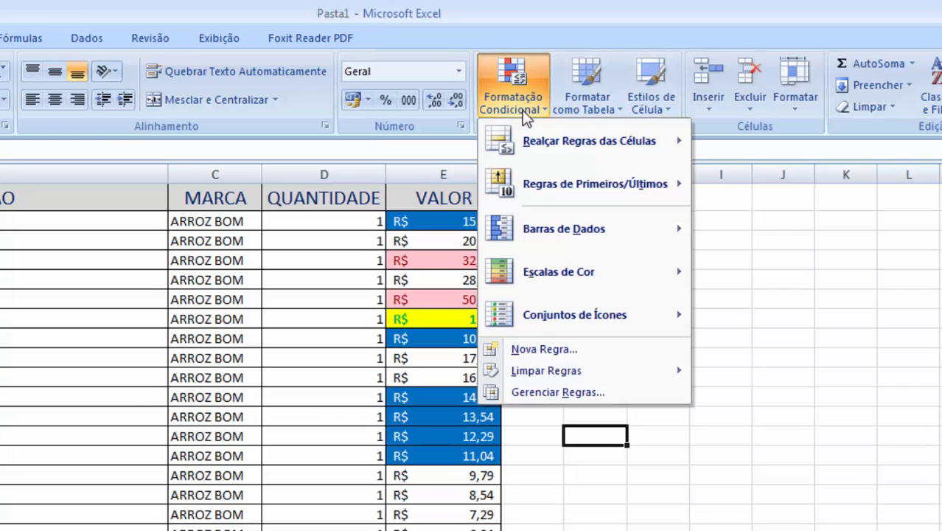
mouse_move(541, 140)
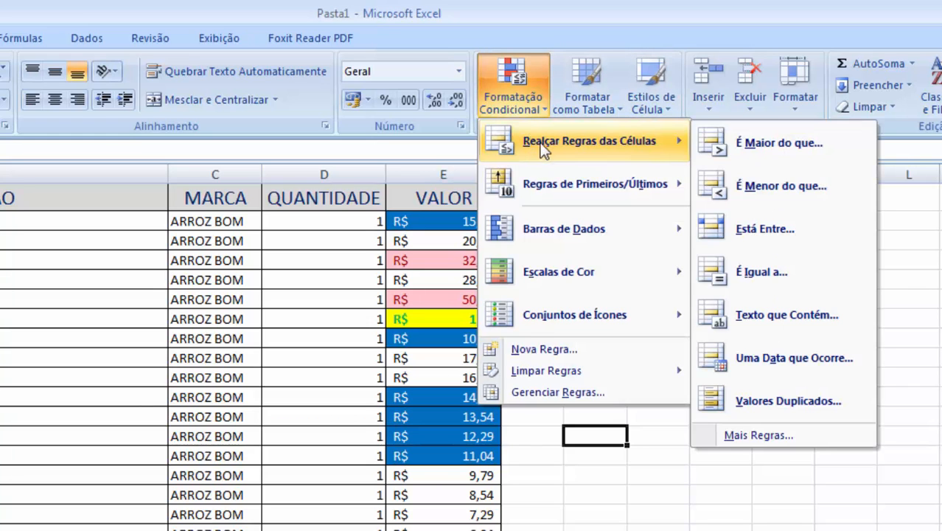
left_click(768, 316)
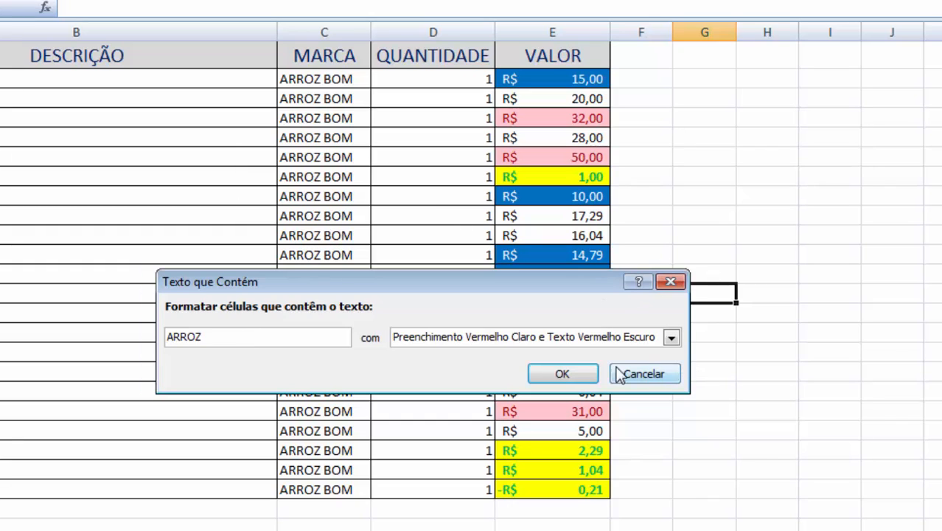
left_click(554, 375)
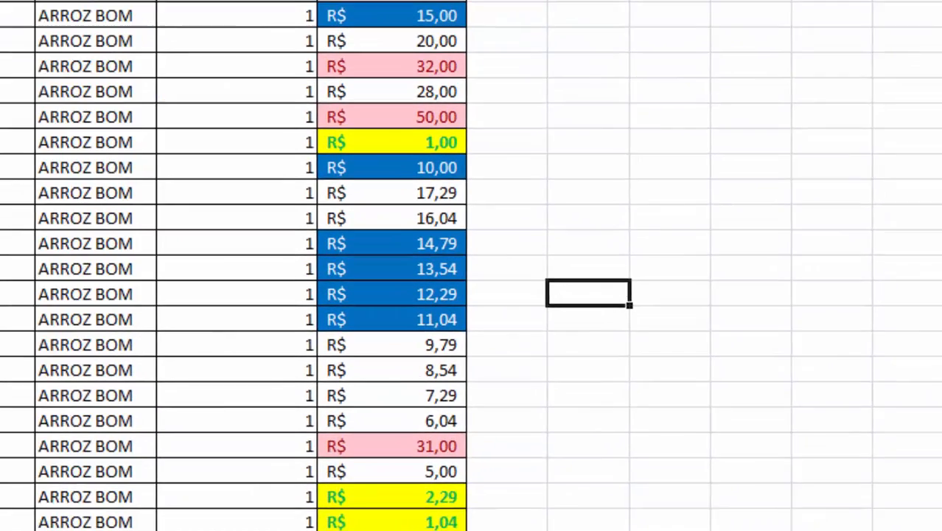
- Enter ARROZ in cell G13 to test the text rule
type("ARROZ")
key("Return")
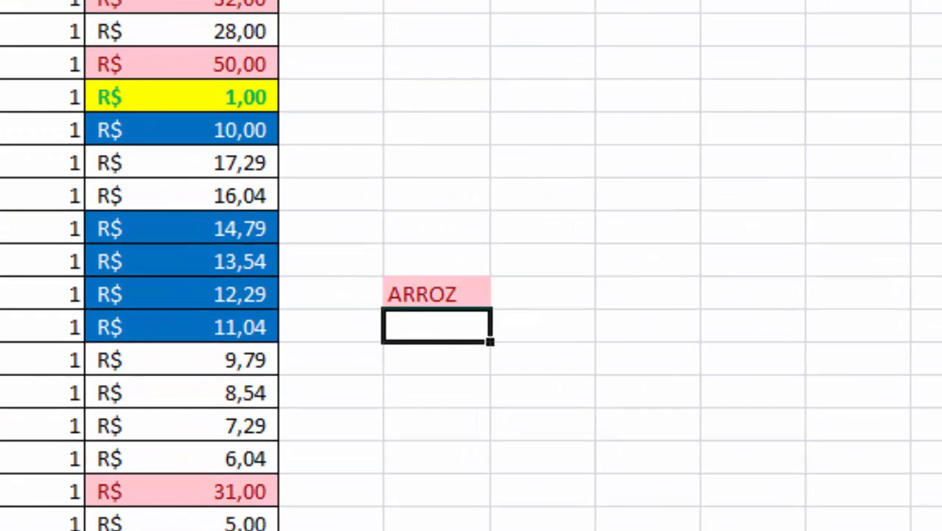
left_click(414, 297)
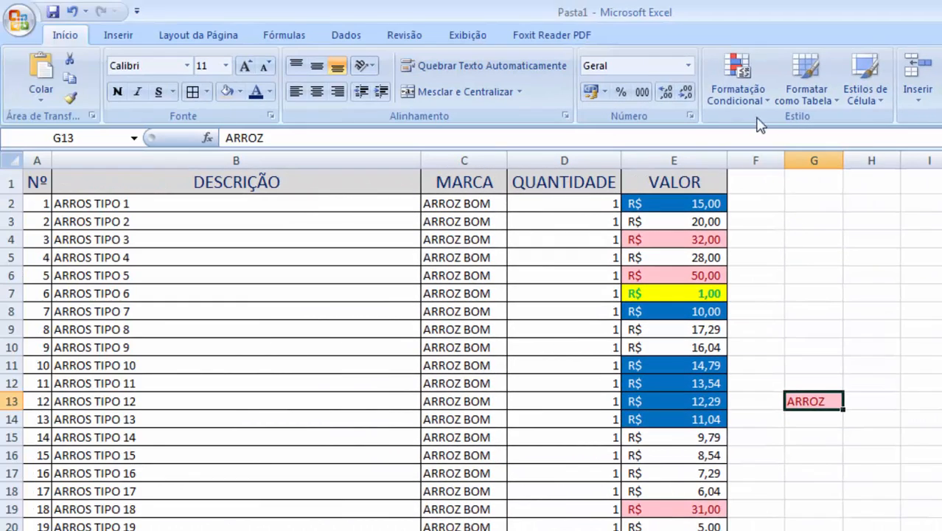
left_click(722, 73)
mouse_move(771, 130)
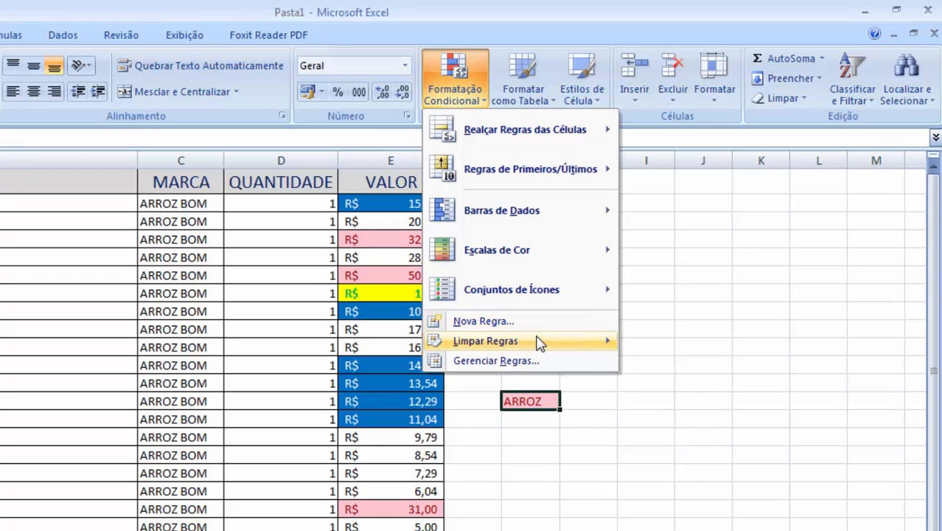
left_click(660, 392)
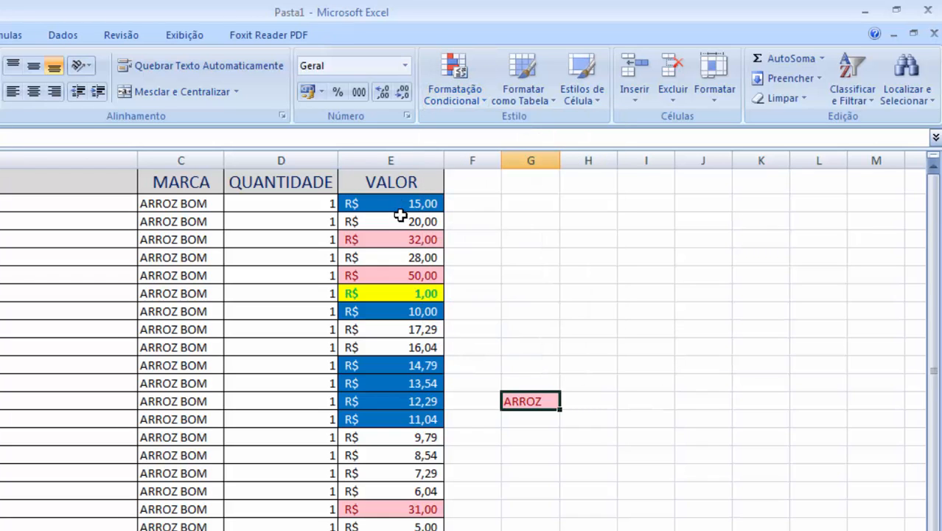
- Clear the conditional formatting rules from all the VALOR amounts only
left_click_drag(398, 206, 380, 527)
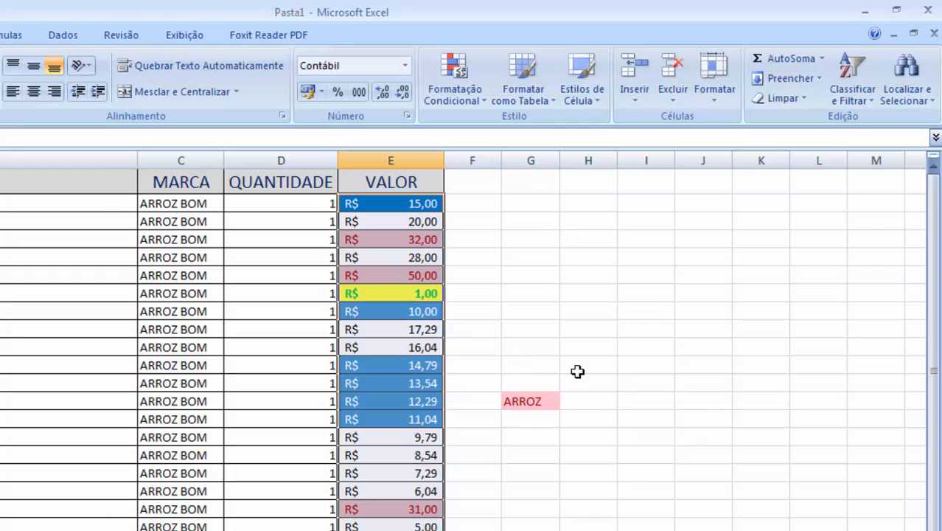
left_click(453, 102)
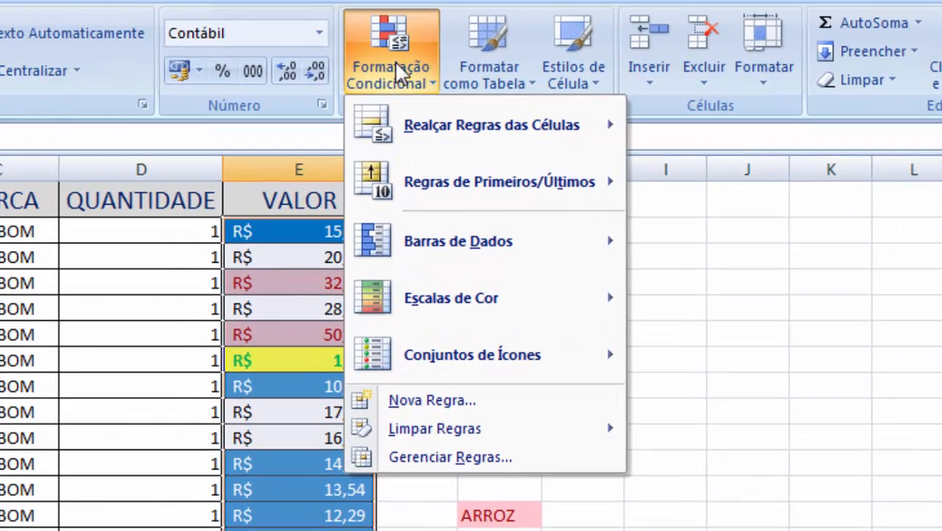
mouse_move(421, 442)
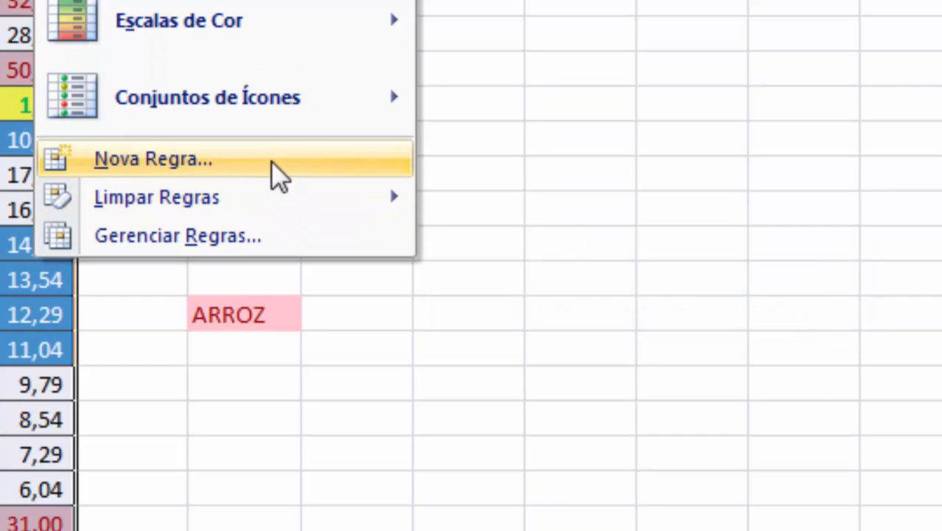
mouse_move(204, 205)
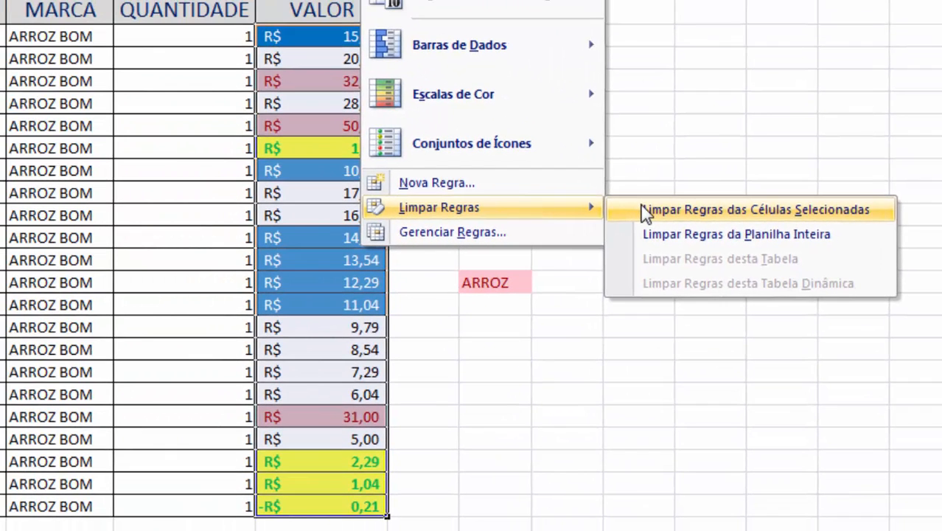
left_click(646, 212)
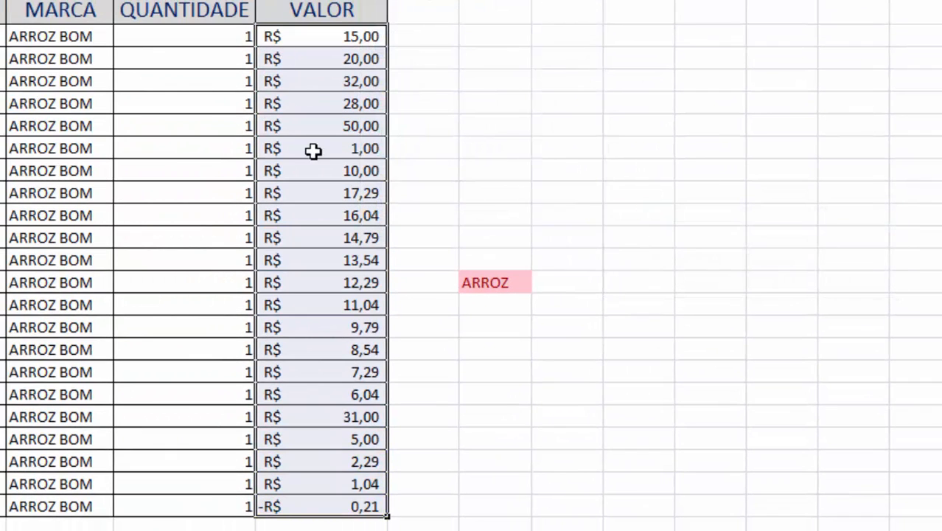
left_click(492, 280)
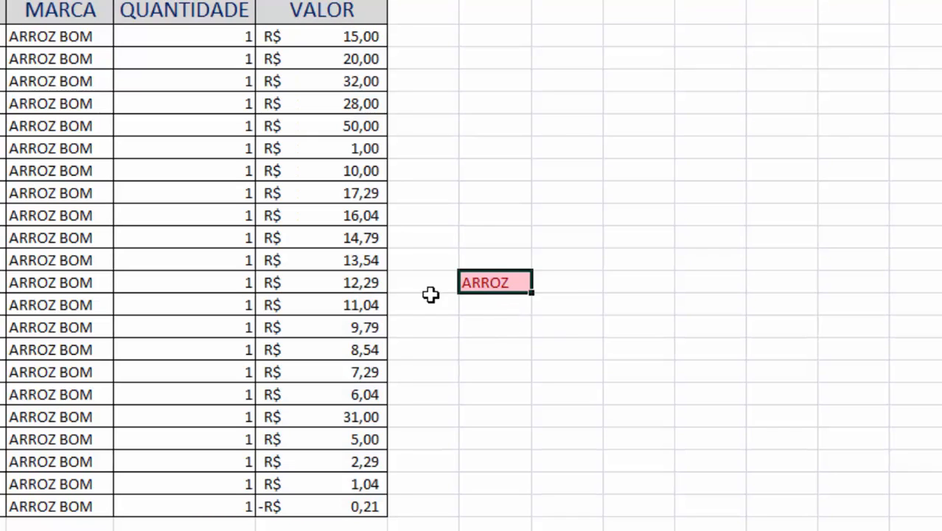